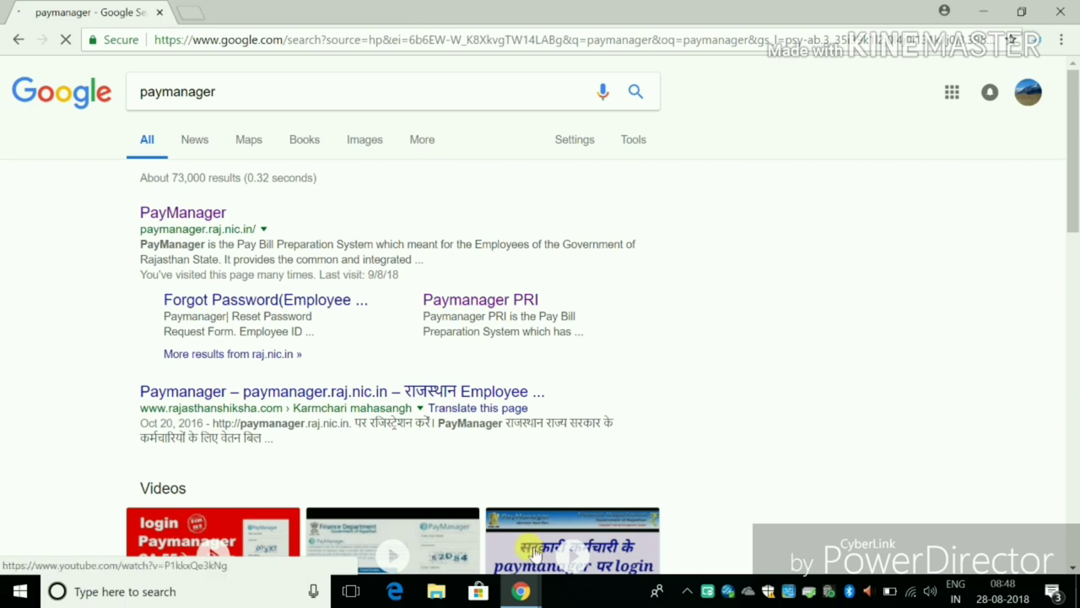
scroll(482, 480, "down", 3)
scroll(445, 447, "up", 1)
scroll(445, 447, "up", 2)
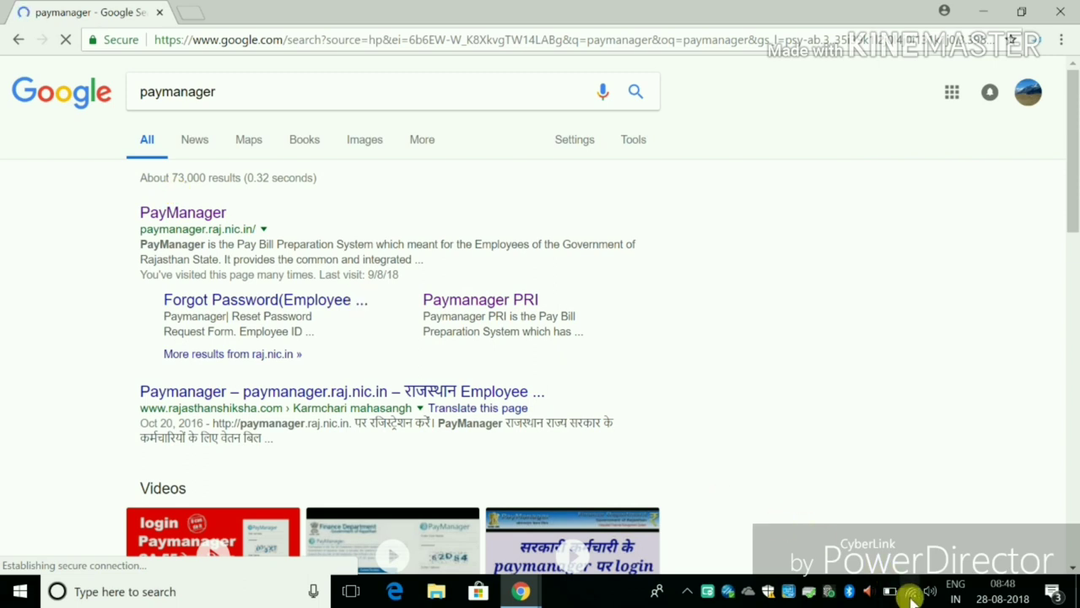
mouse_move(911, 596)
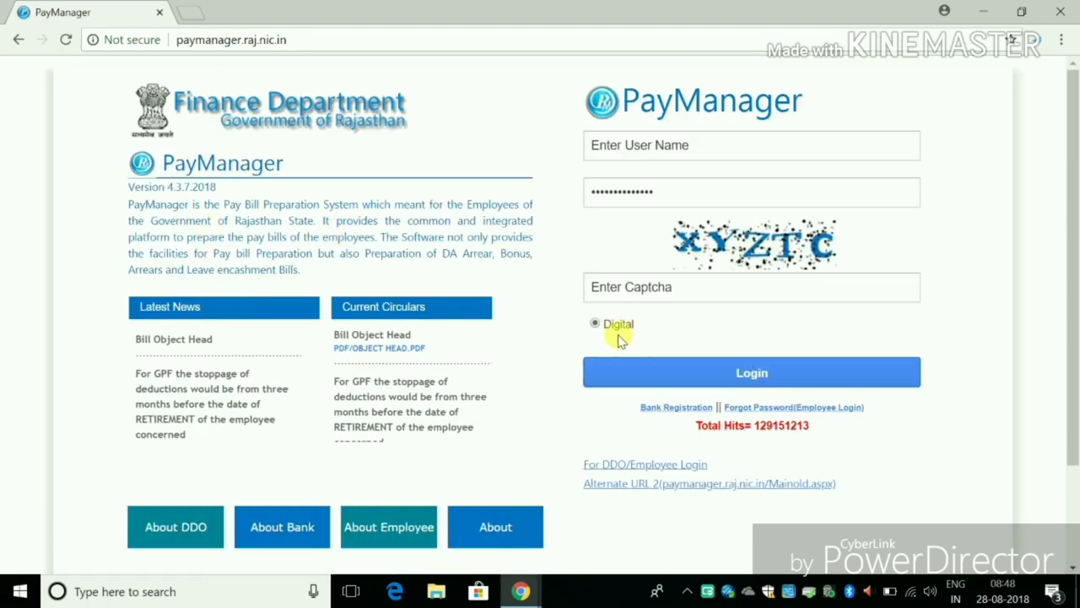
- Open the DDO/Employee login and sign in as DDO with the user name, the saved password and the displayed captcha code
left_click(667, 467)
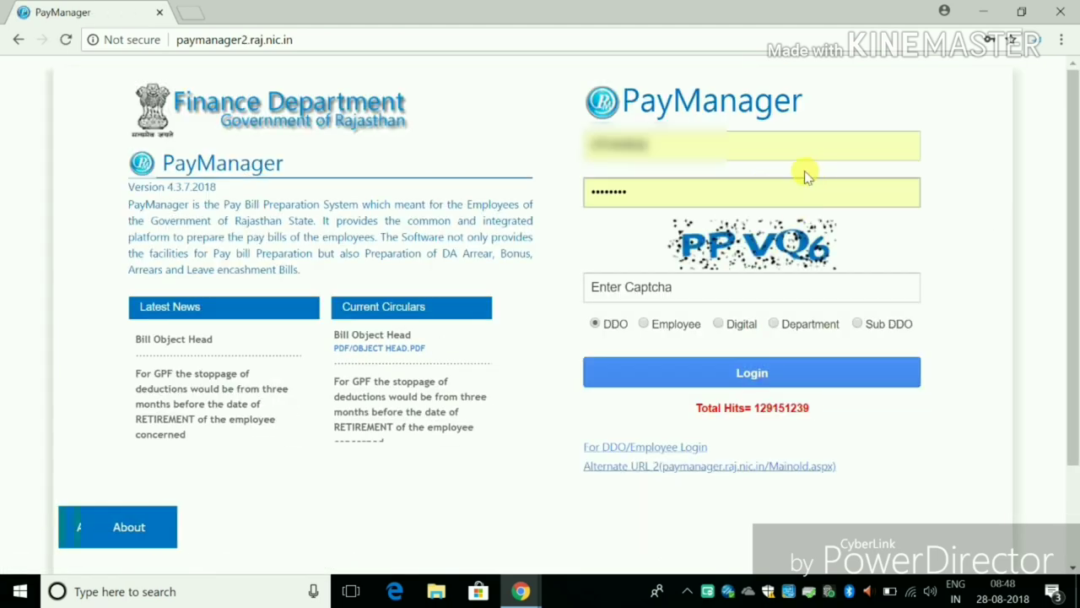
left_click(746, 160)
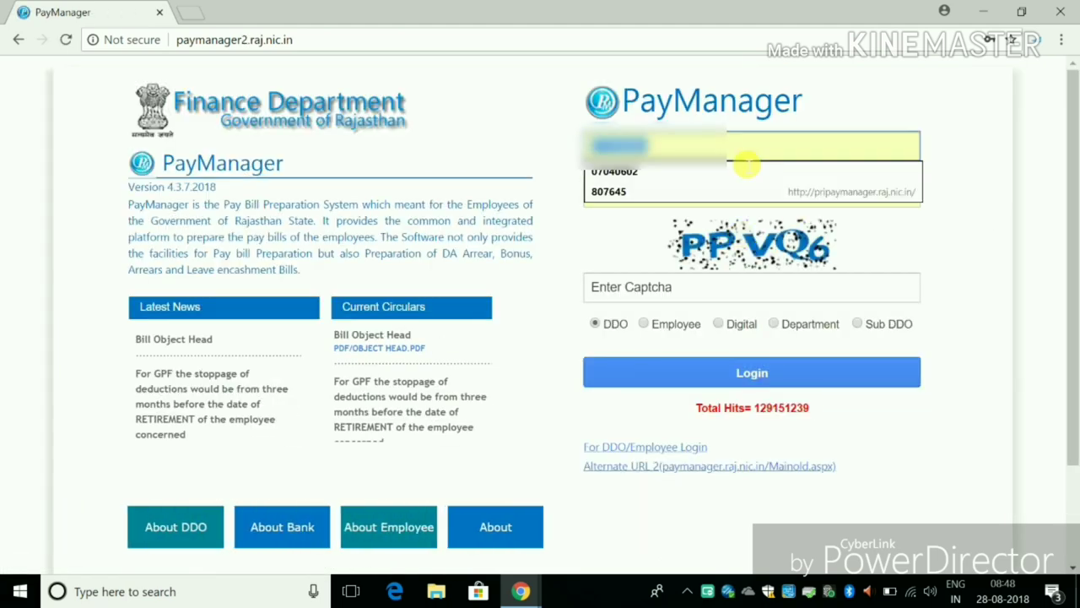
left_click(746, 167)
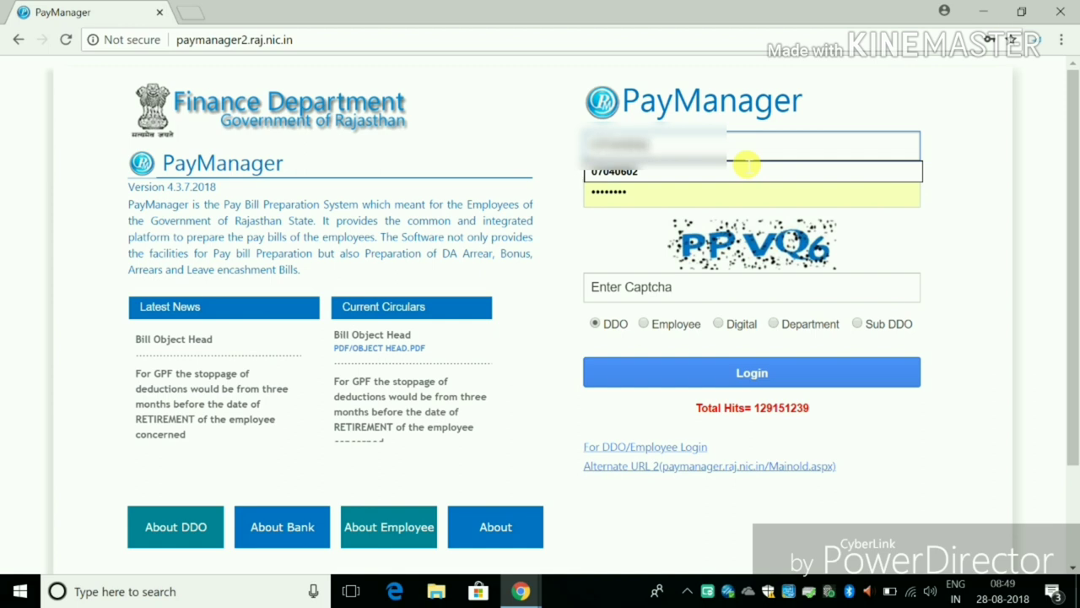
key("Tab")
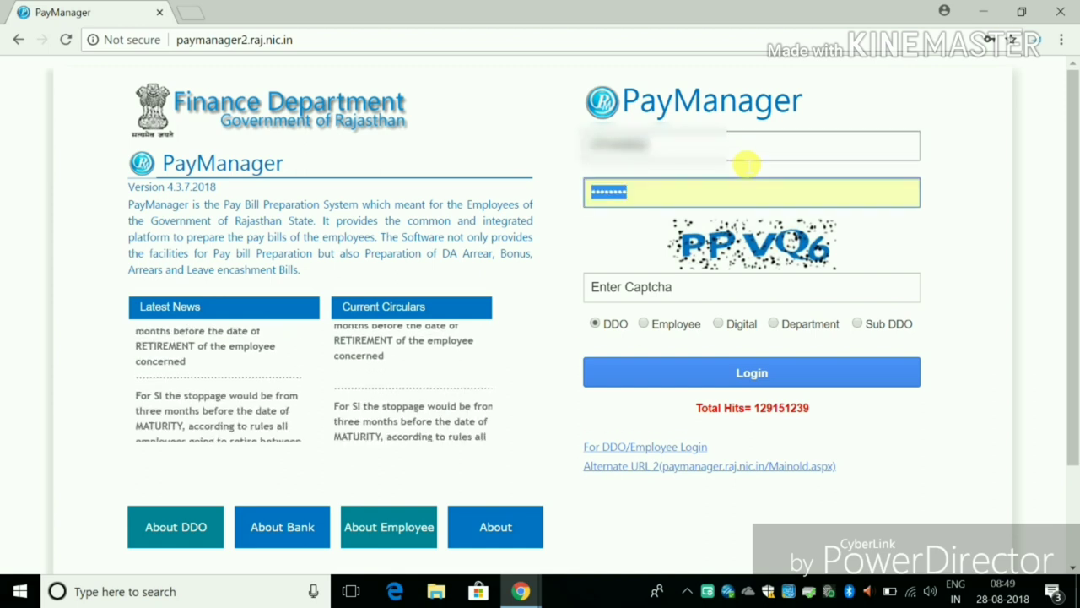
key("Tab")
key("Caps_Lock")
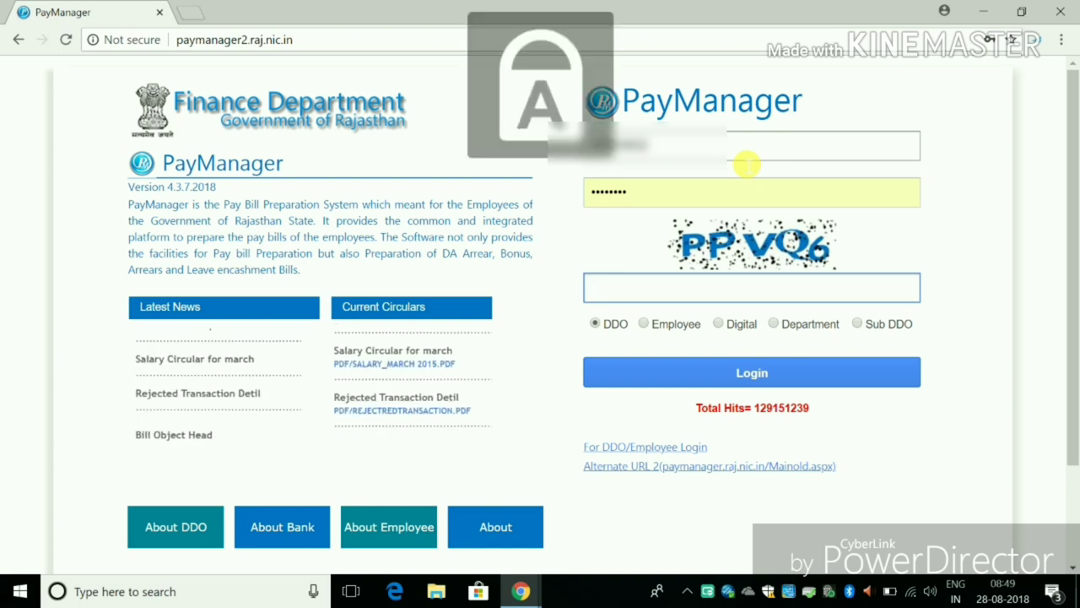
type("PPVQ6")
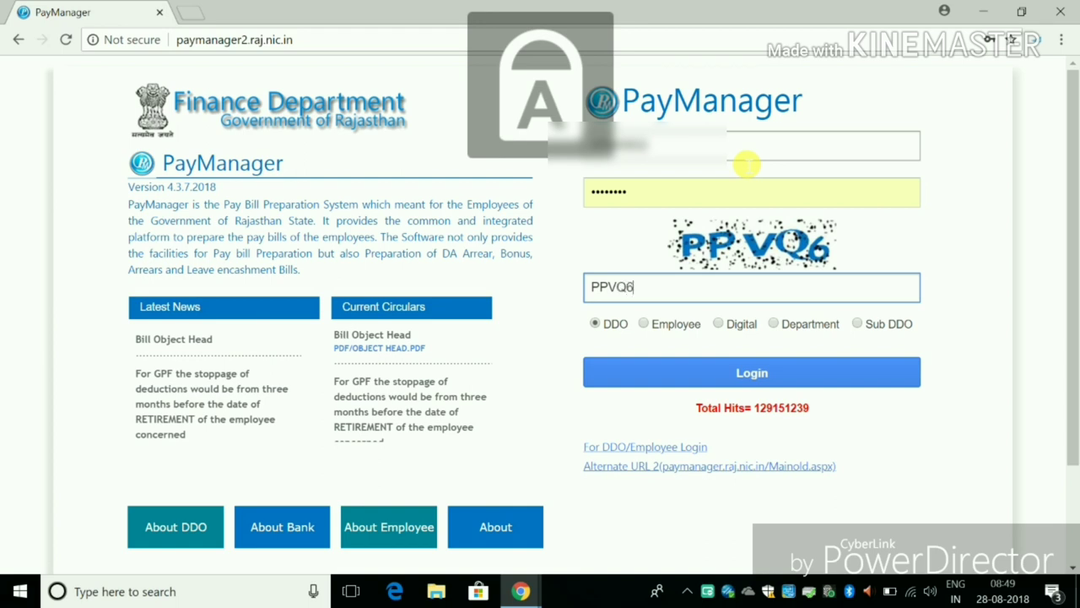
left_click(597, 325)
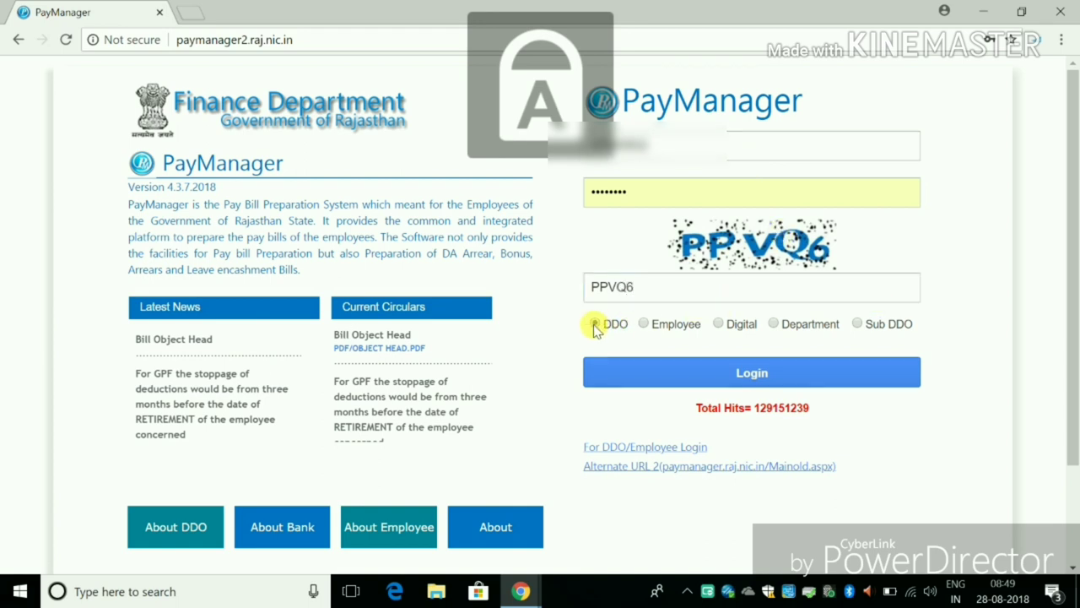
left_click(747, 373)
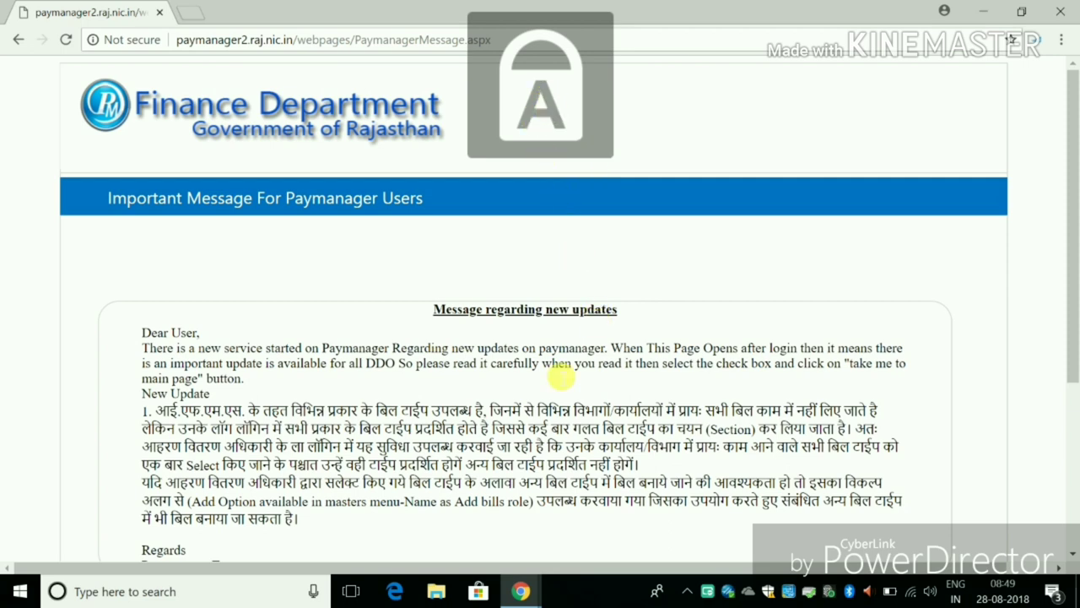
- Leave the update message, switch to the browser window showing Bill Deletion and return to its PayManager home page
scroll(541, 375, "down", 3)
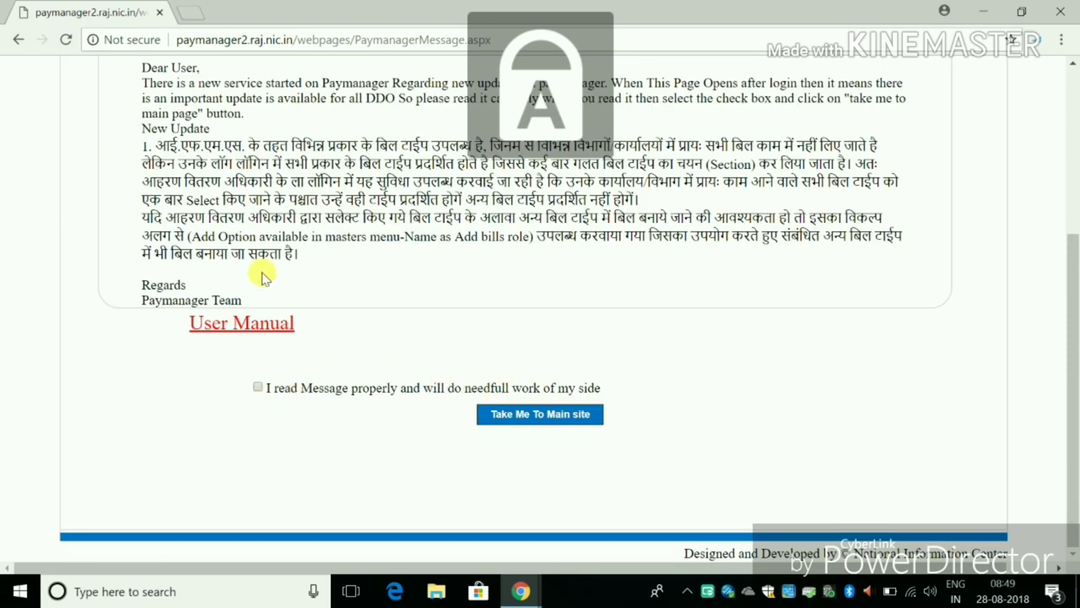
scroll(259, 270, "up", 3)
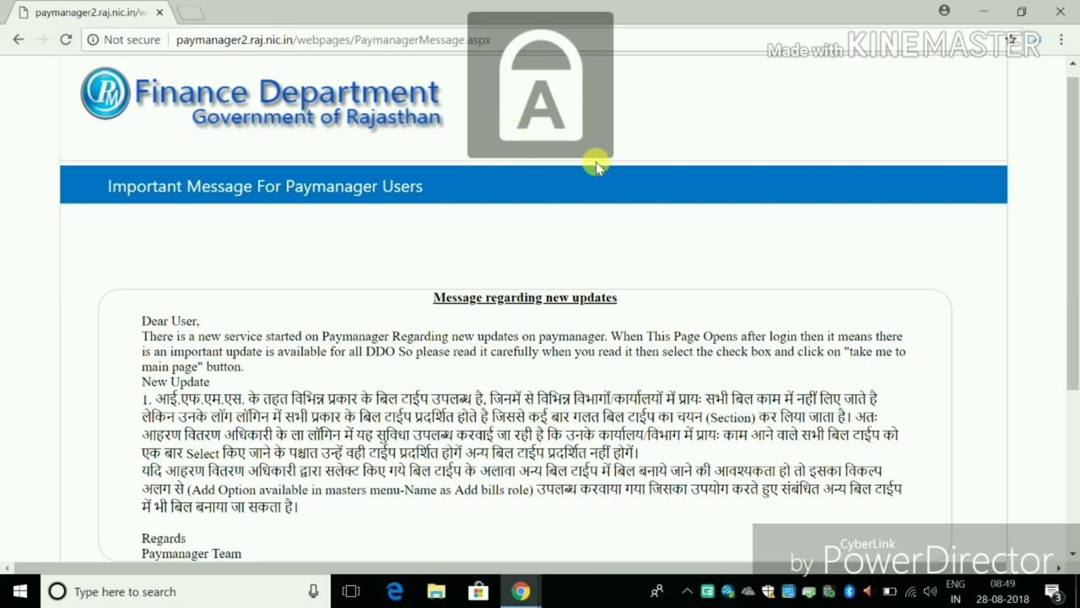
left_click(989, 12)
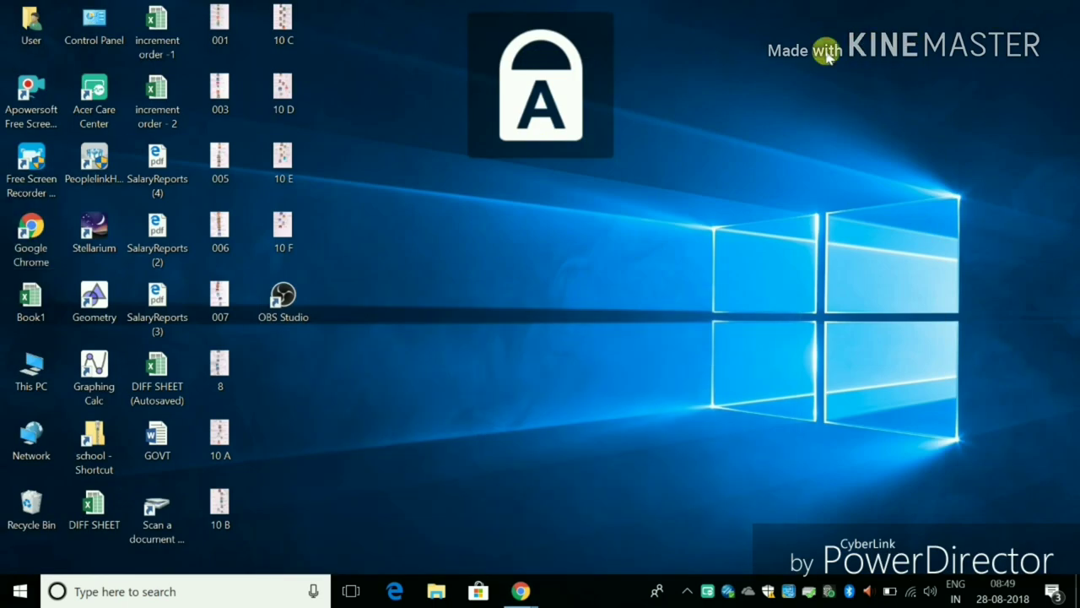
right_click(571, 88)
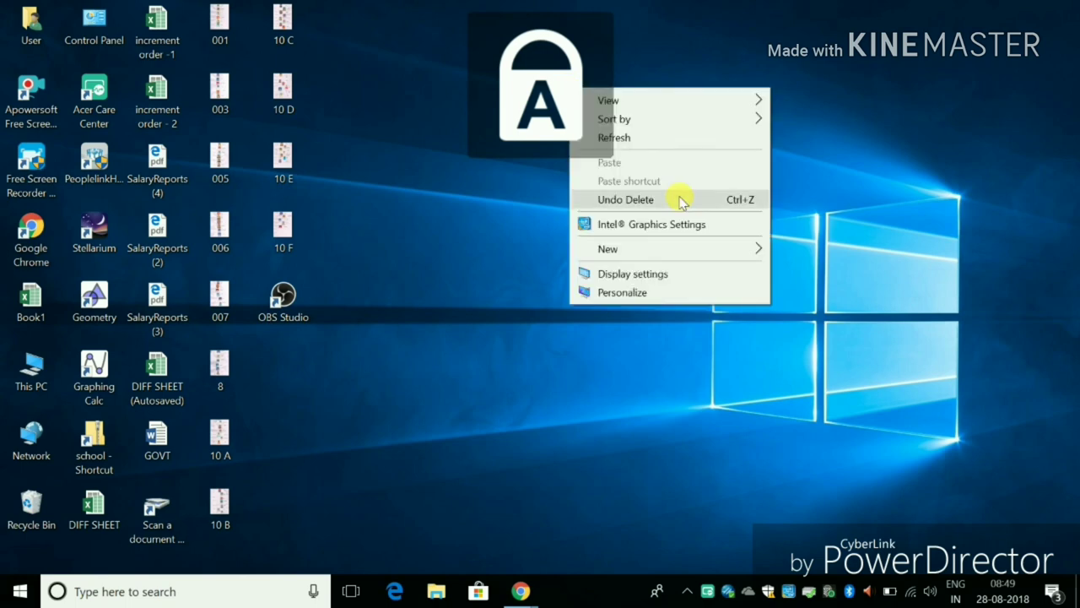
left_click(658, 138)
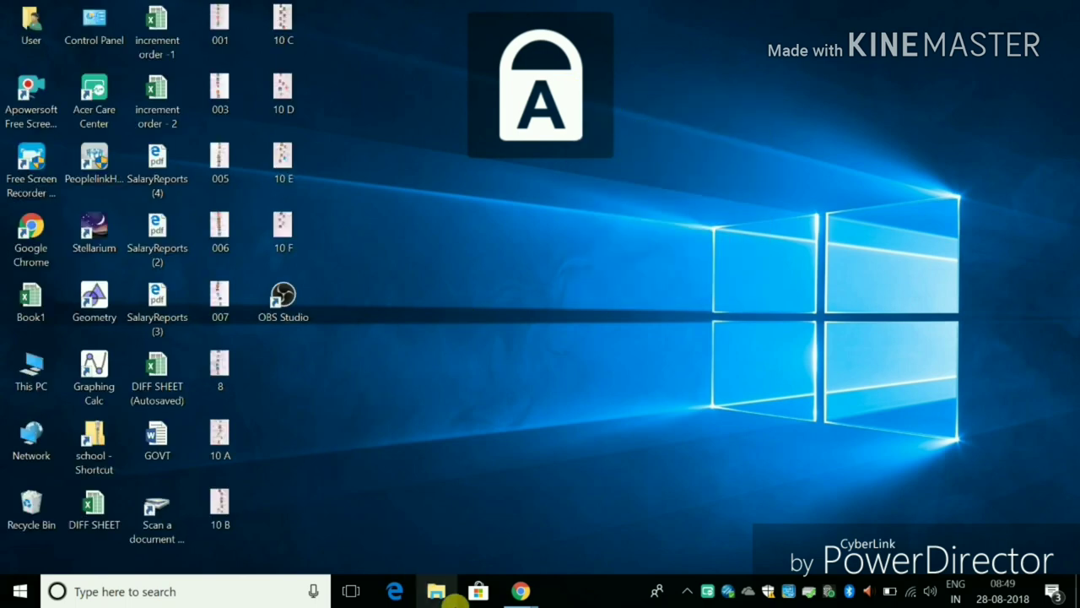
mouse_move(510, 595)
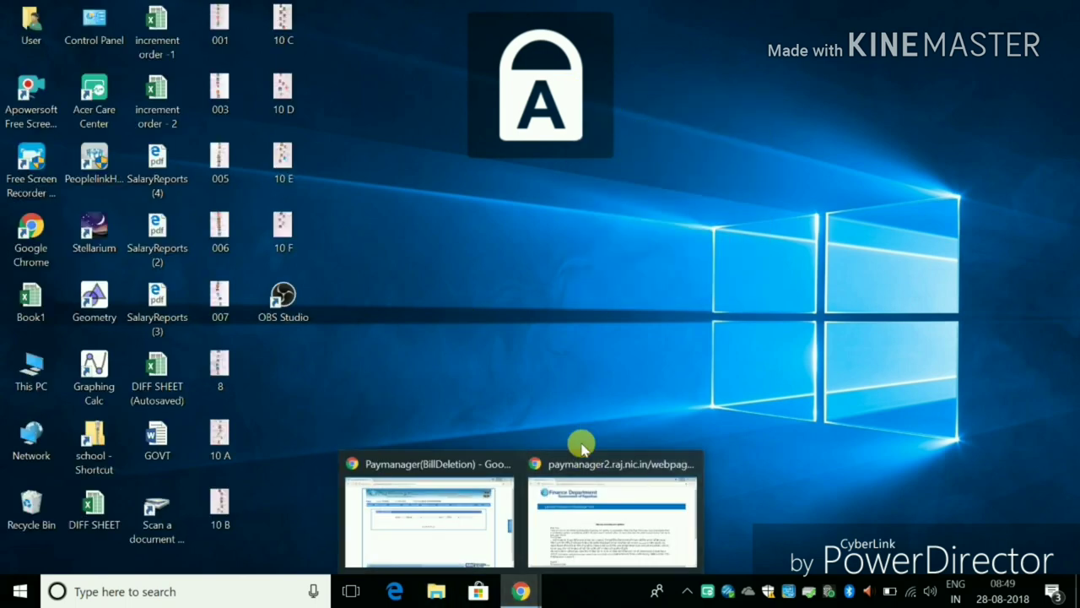
left_click(488, 505)
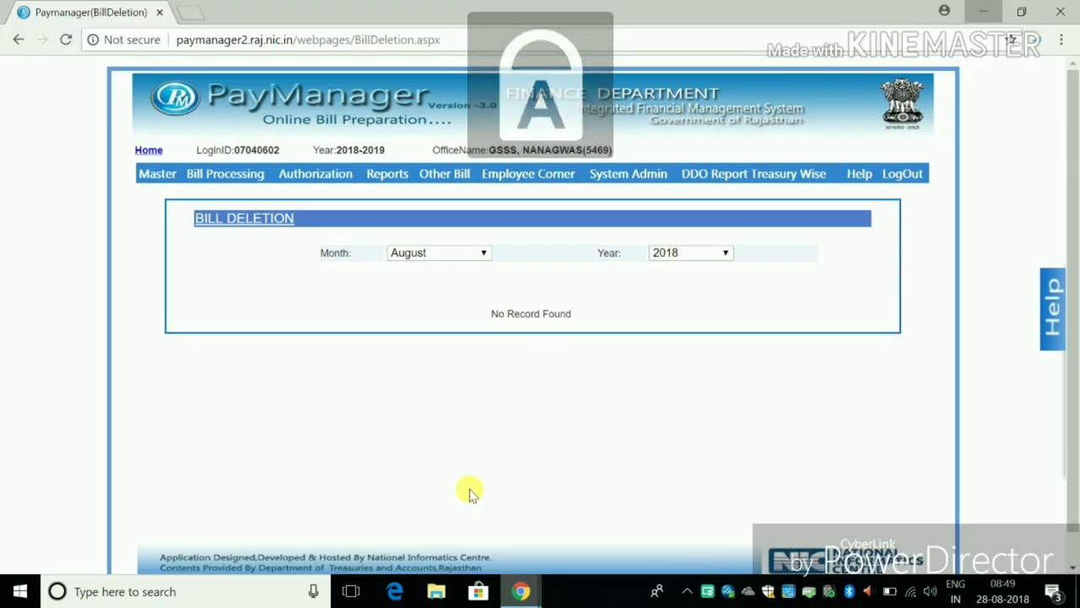
left_click(150, 150)
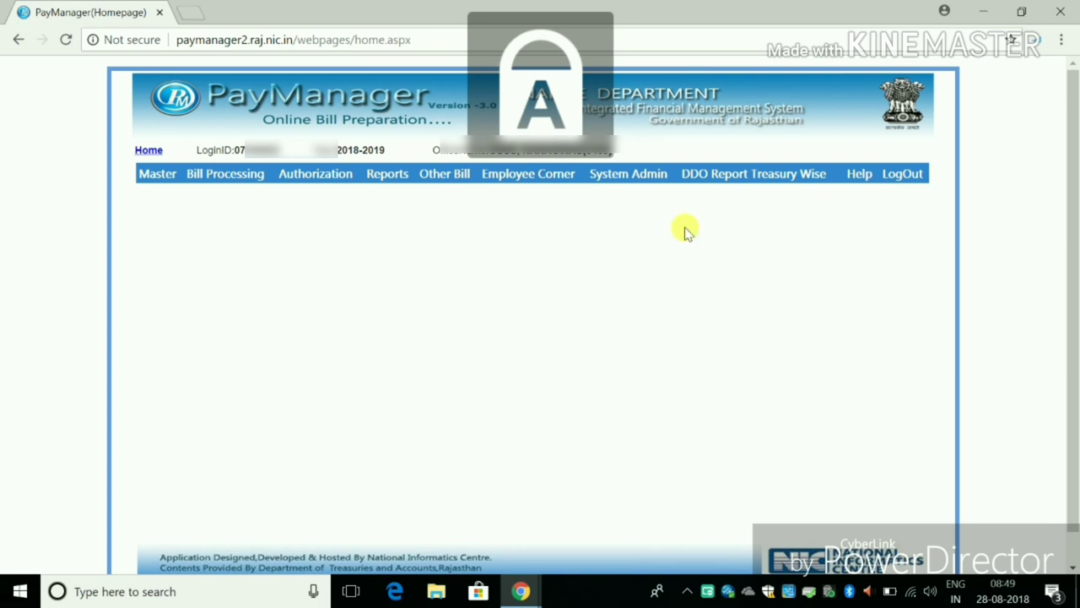
- Open Bill No Allocation under Bill Processing and choose the Bill Allocation option
mouse_move(250, 166)
mouse_move(211, 174)
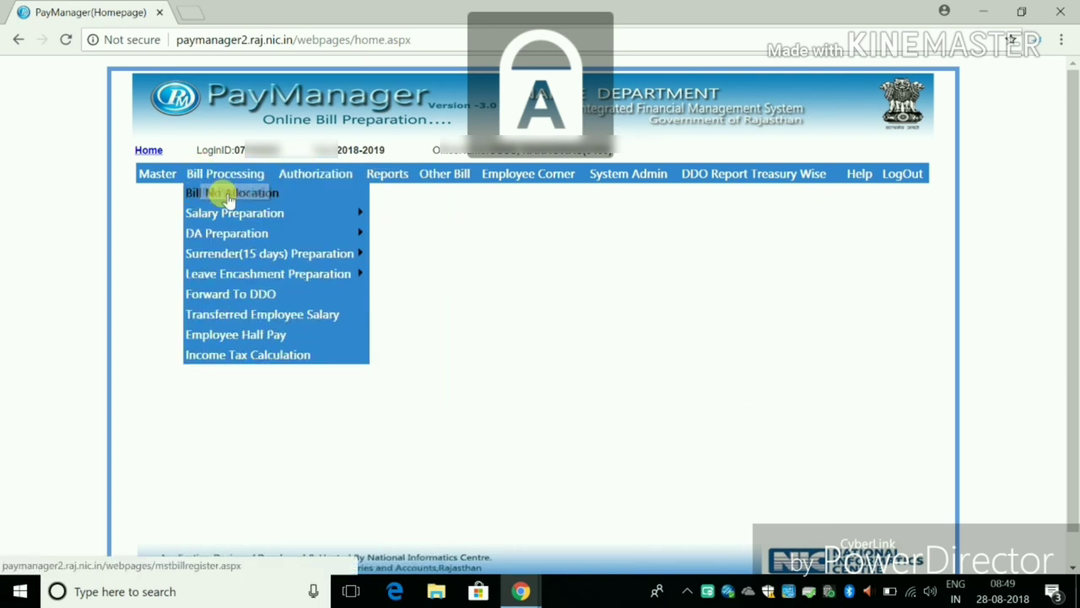
left_click(227, 197)
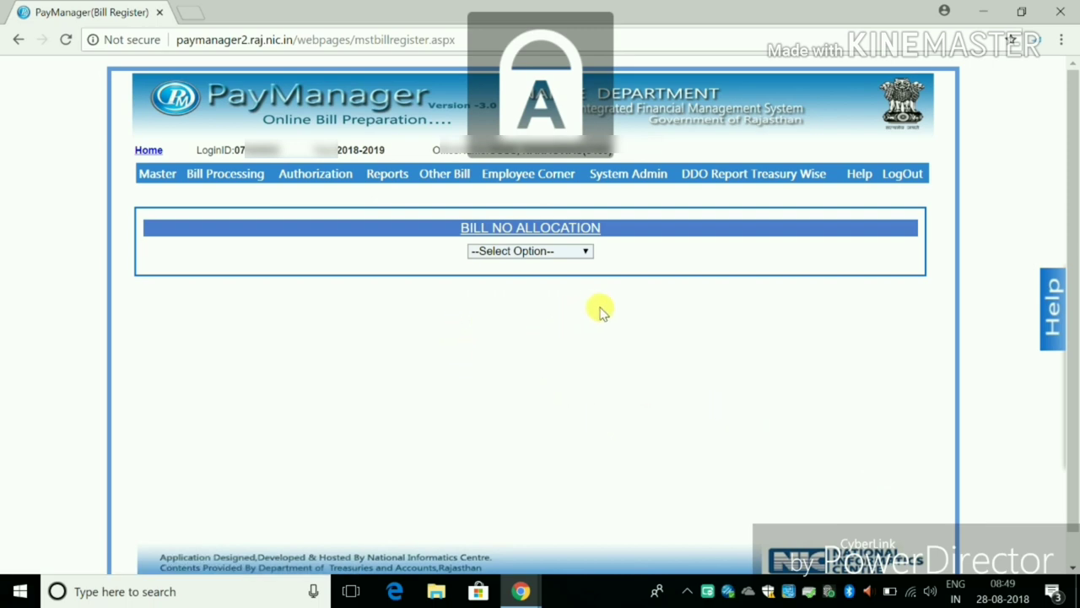
left_click(564, 250)
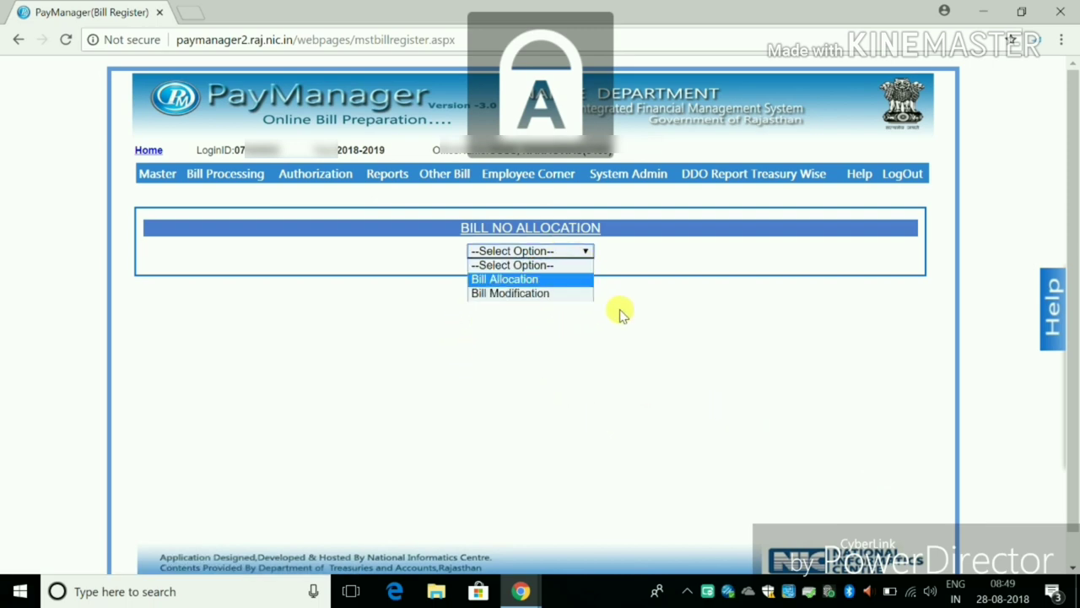
left_click(514, 281)
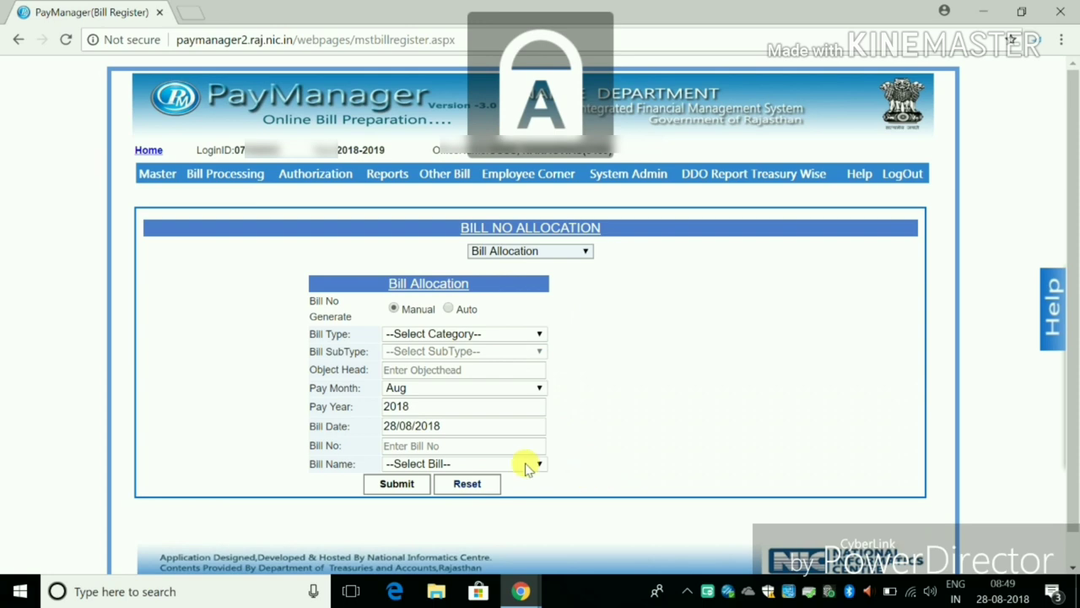
- Set the bill type to Salary, the bill subtype to Regular and the object head to 01
left_click(413, 335)
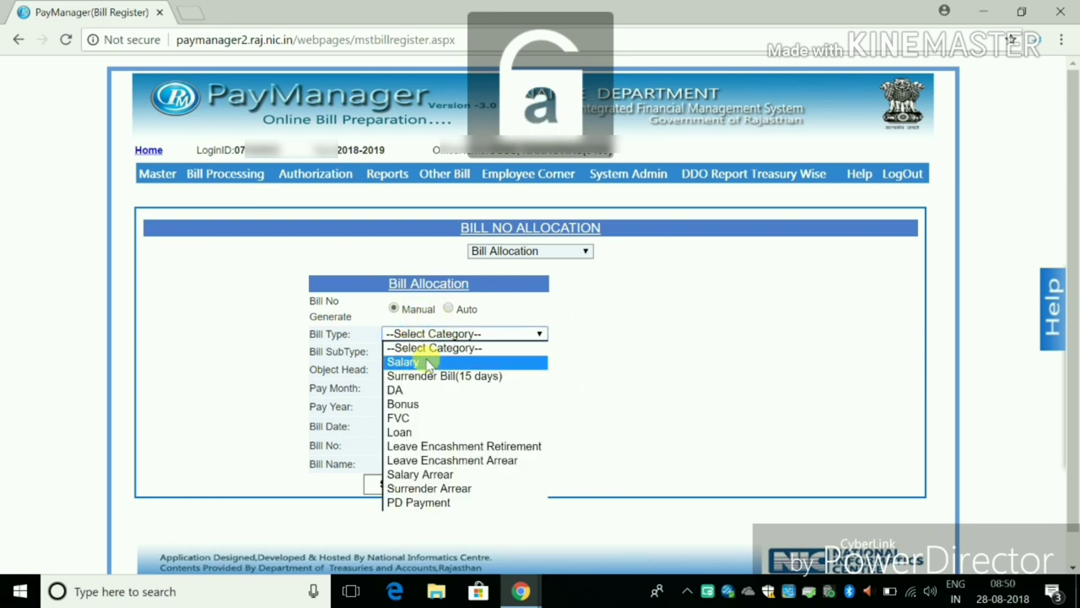
left_click(428, 363)
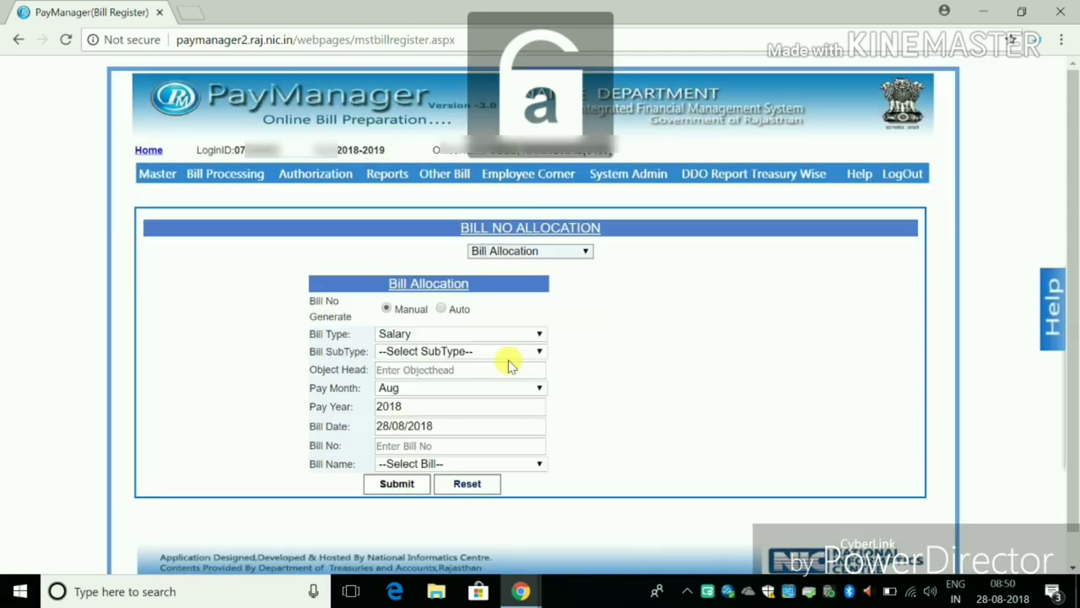
left_click(419, 355)
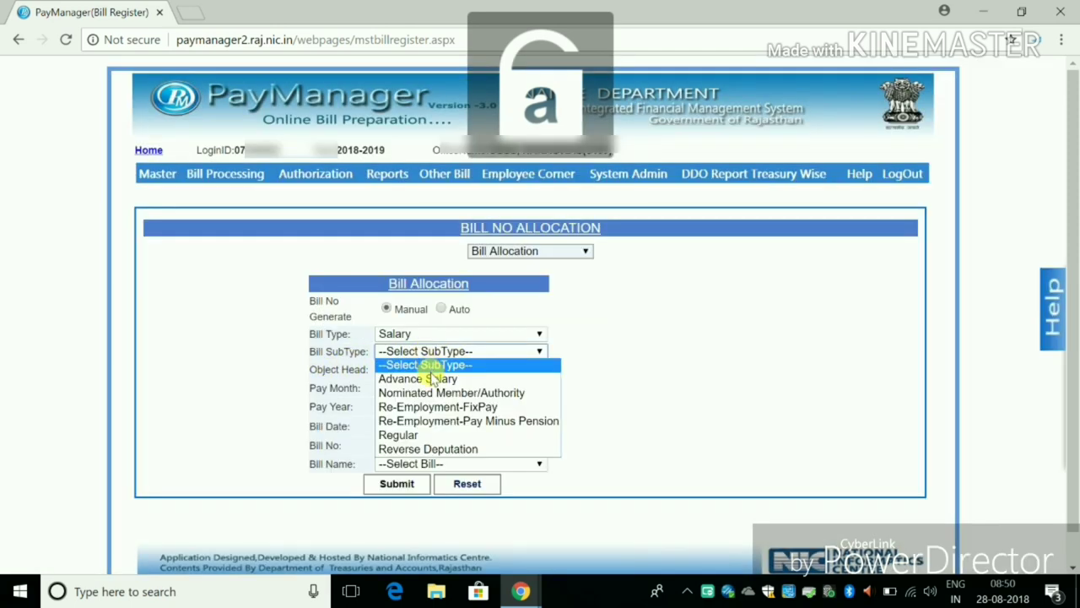
left_click(397, 435)
left_click(499, 376)
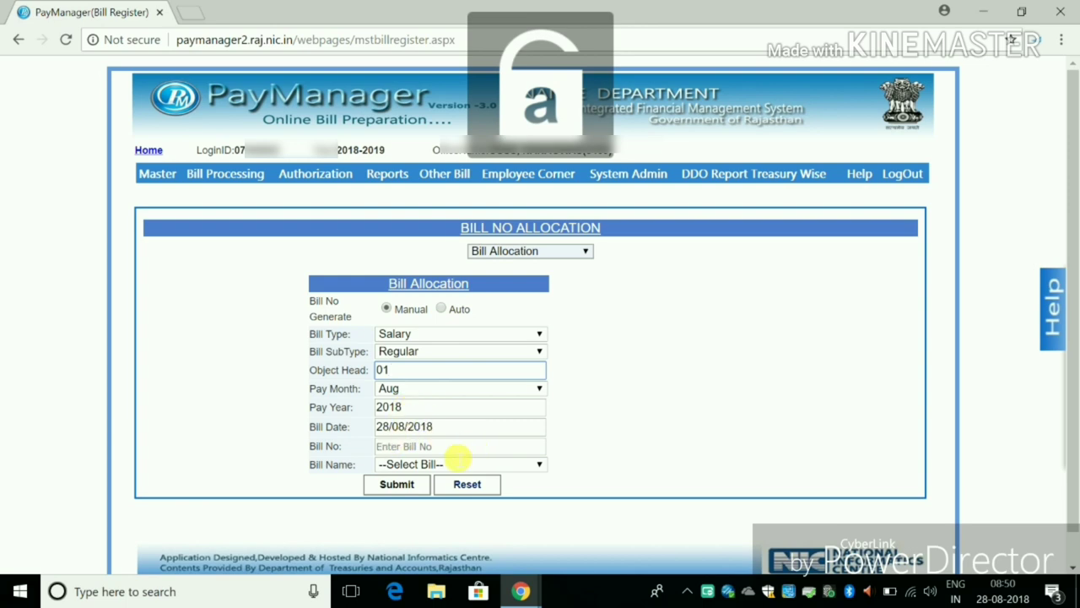
- Enter bill number 63, select Plan02 as the bill name, and submit the bill allocation
left_click(478, 449)
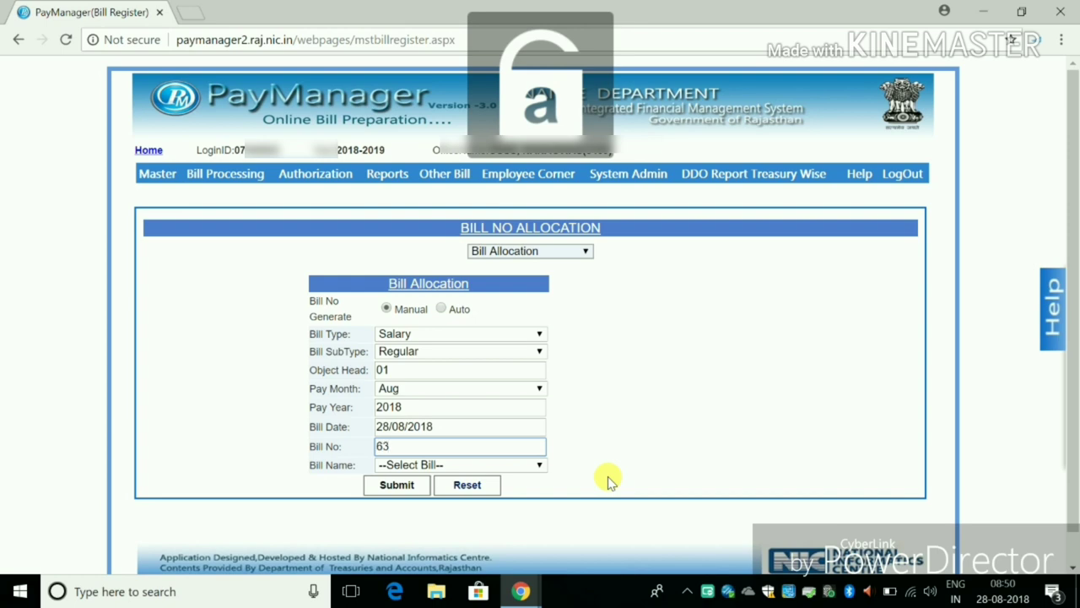
left_click(454, 465)
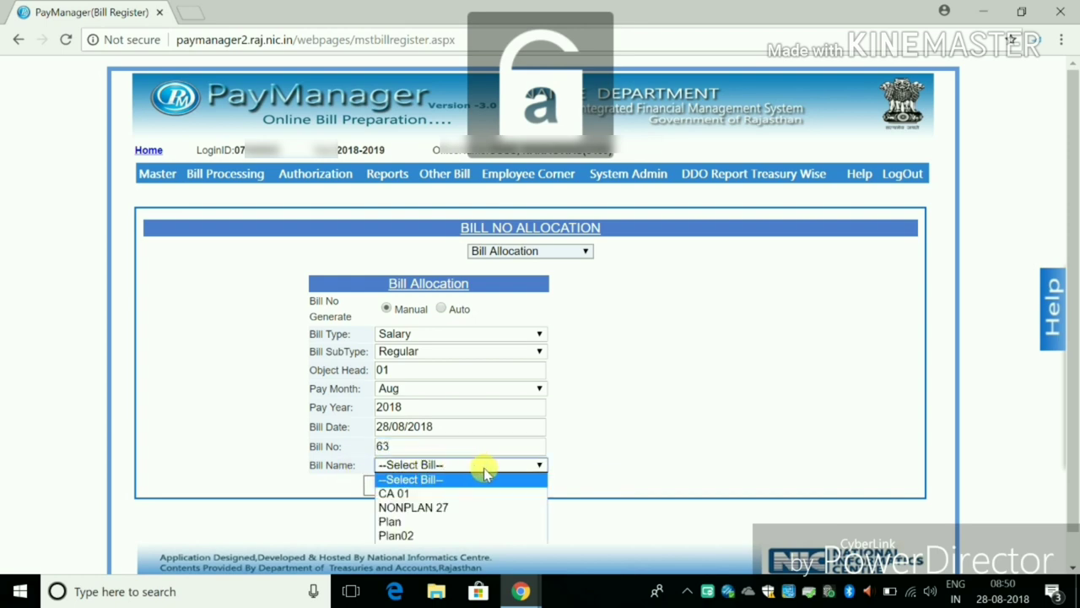
left_click(404, 537)
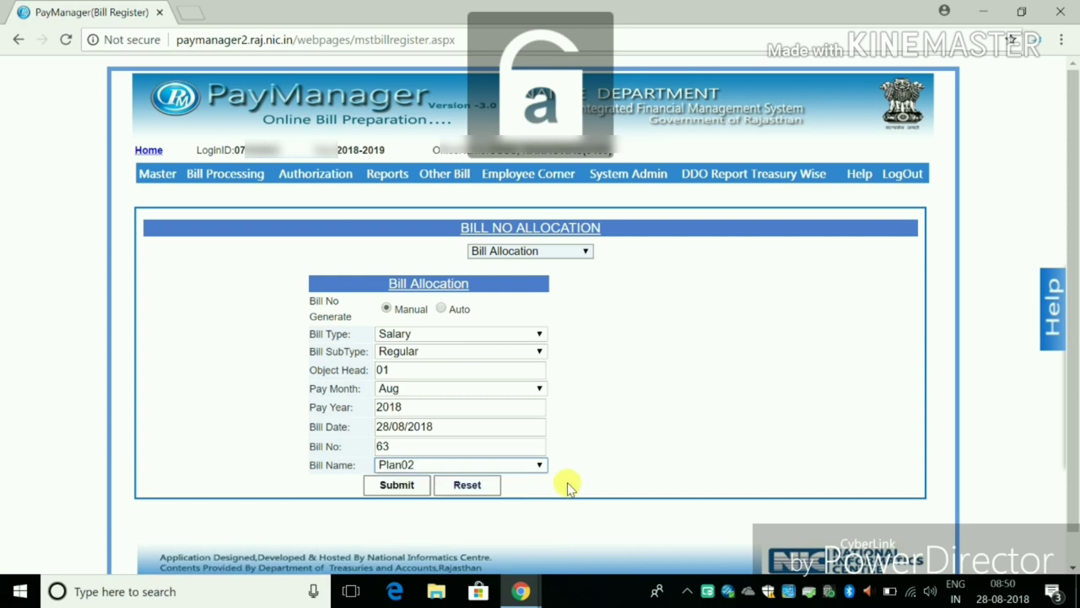
left_click(413, 484)
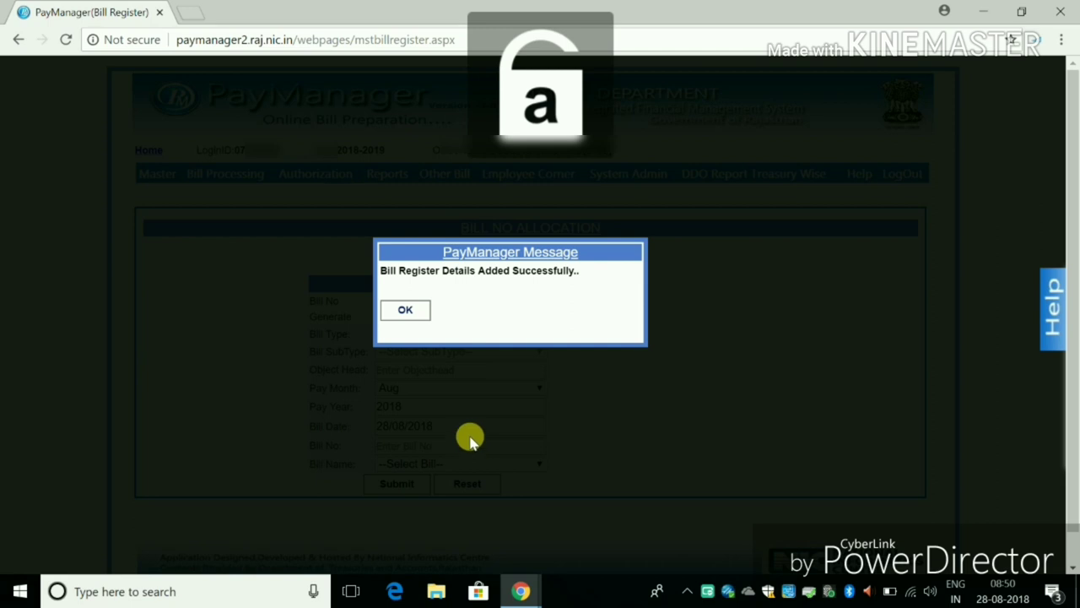
left_click(405, 309)
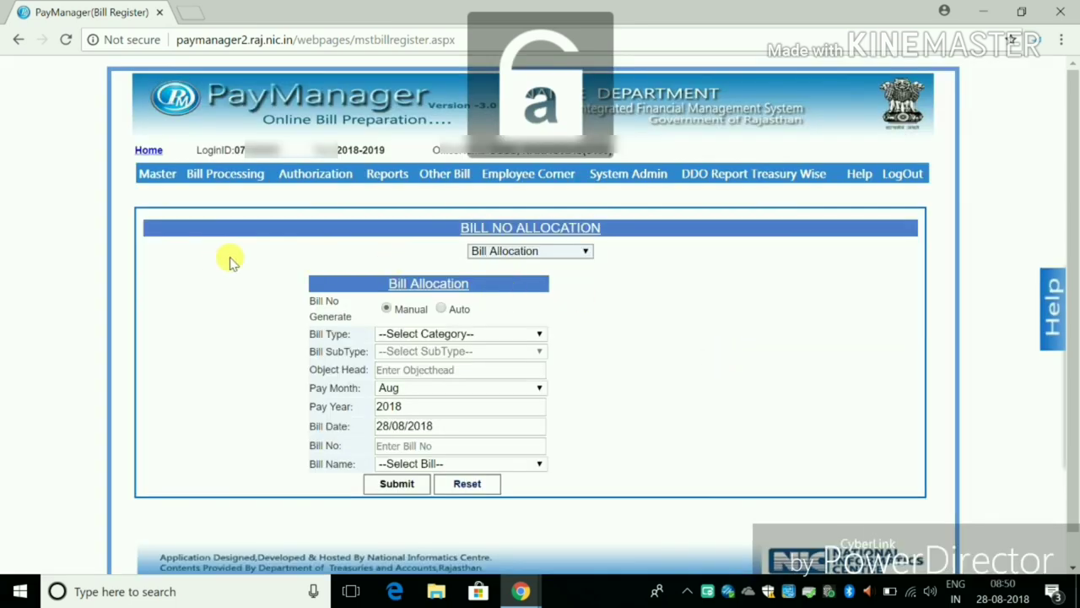
- Open the Monthly Salary Process page from the Salary Preparation options under Bill Processing
mouse_move(223, 175)
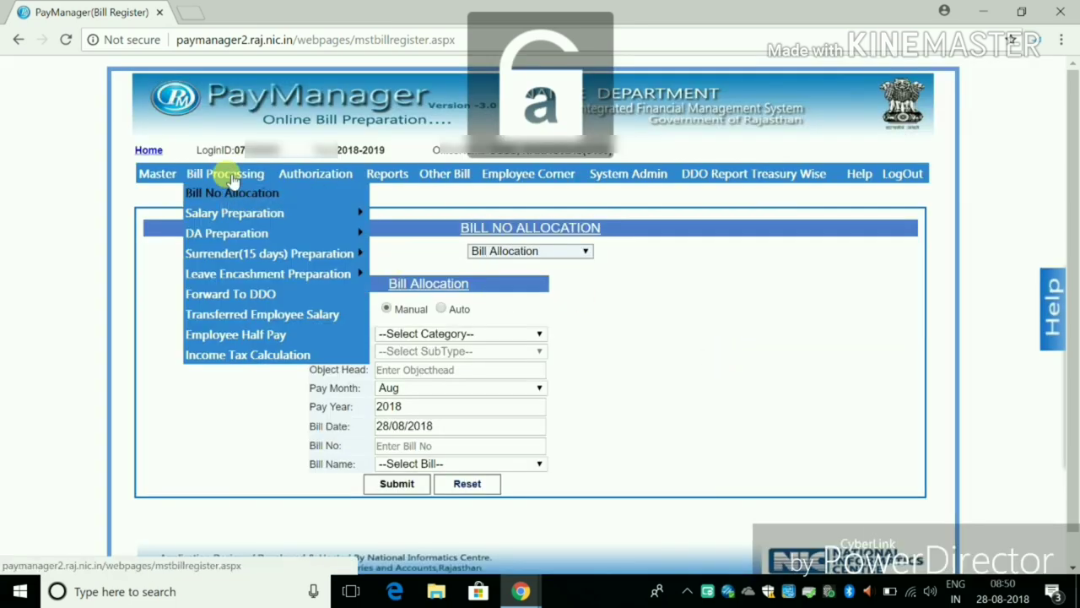
mouse_move(218, 234)
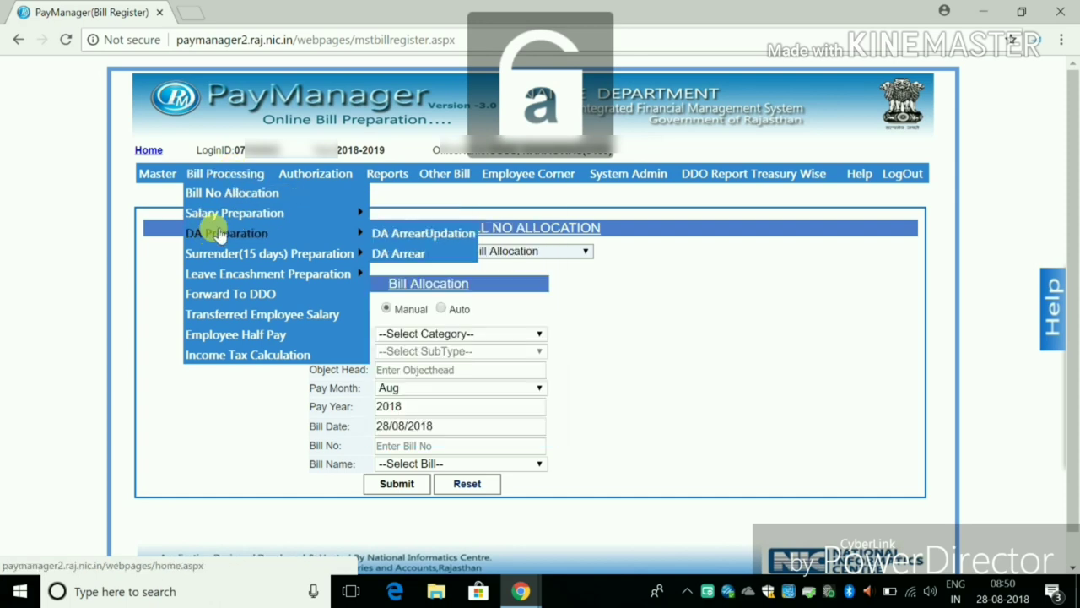
mouse_move(287, 212)
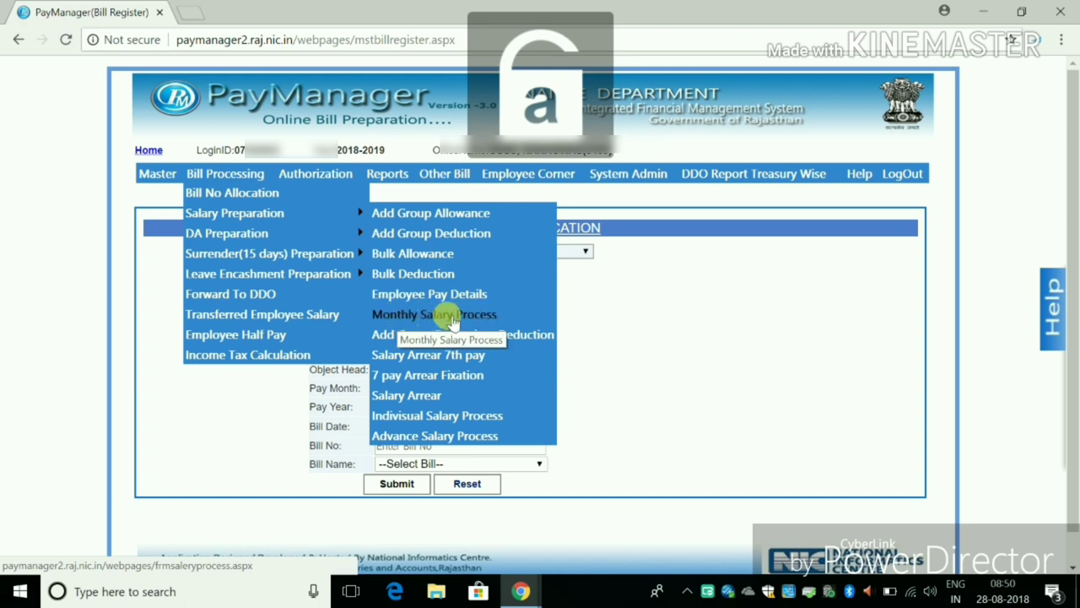
left_click(426, 312)
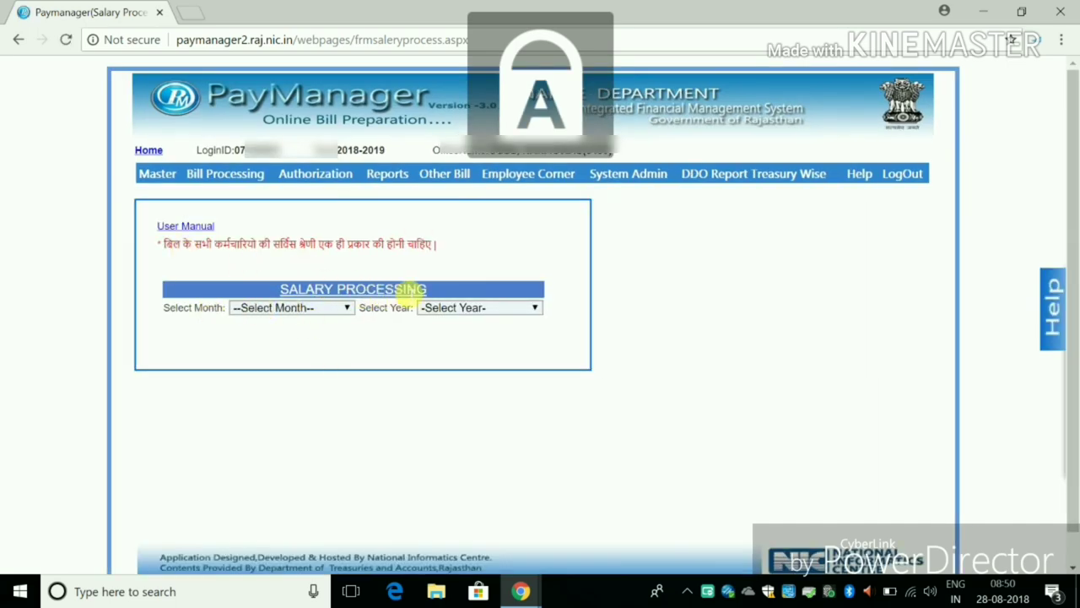
- Process the August 2018 salary for the Plan02 bill number 63
left_click(331, 312)
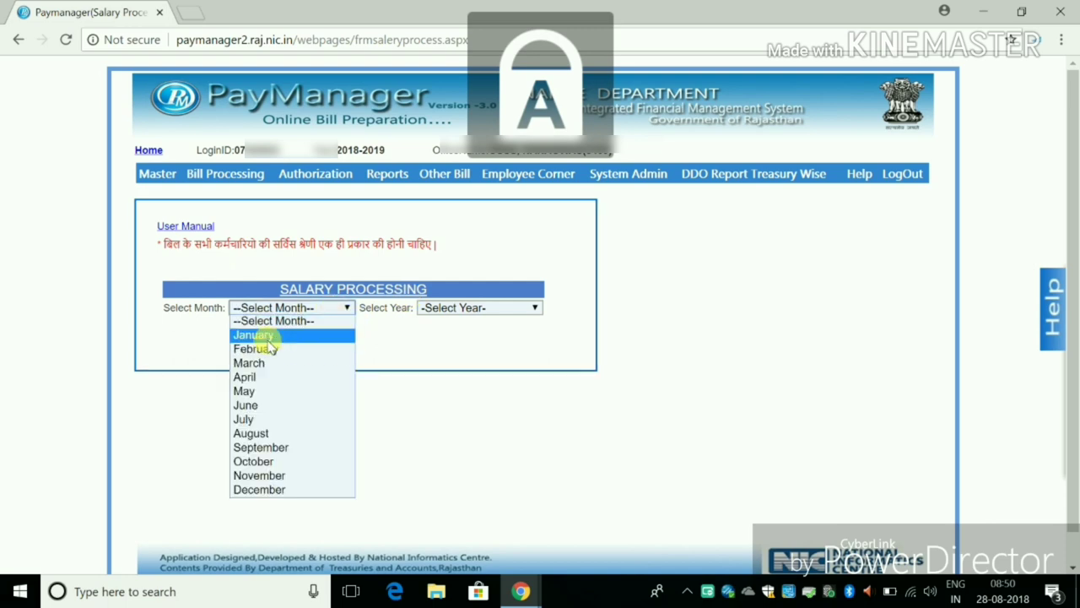
left_click(257, 435)
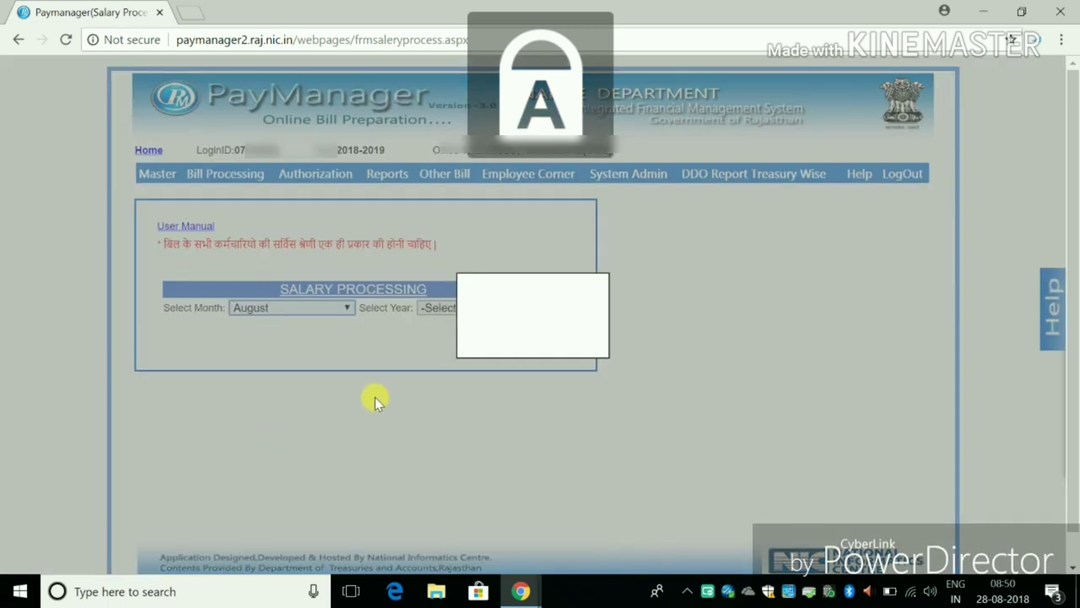
left_click(437, 320)
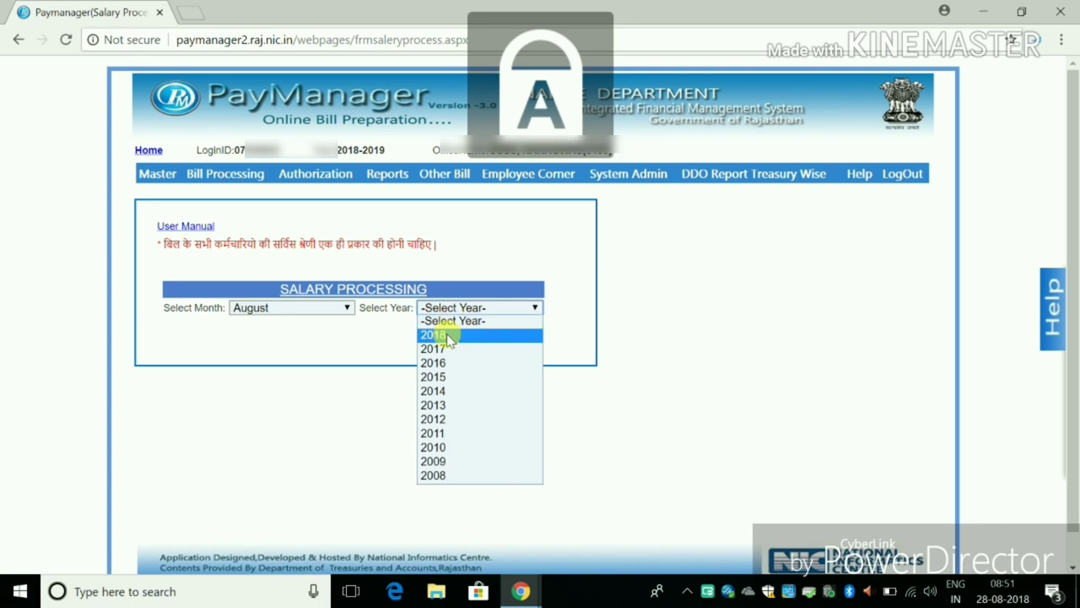
left_click(447, 333)
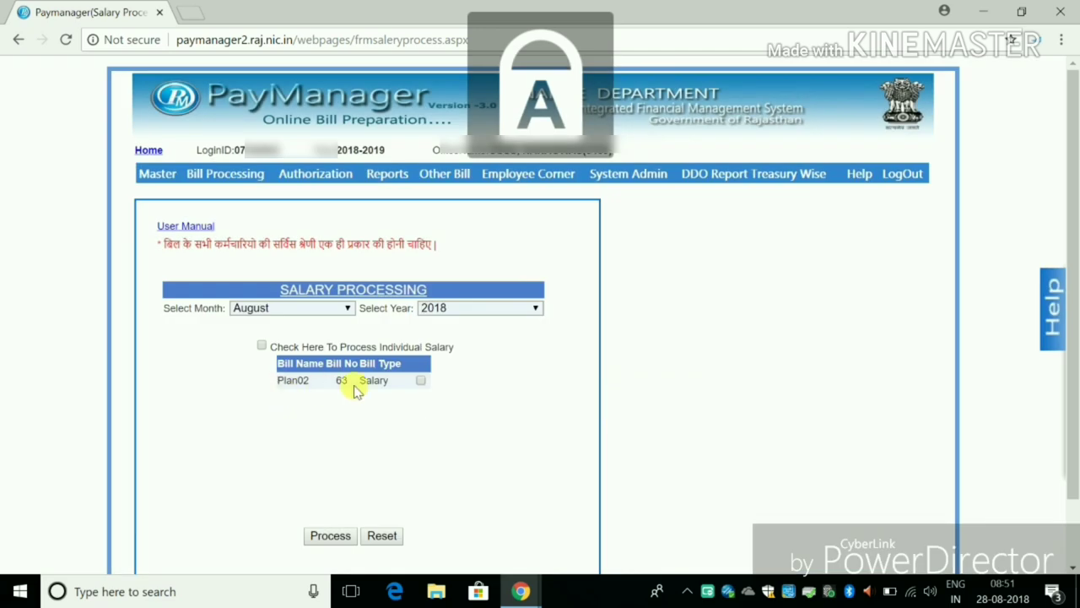
left_click(421, 382)
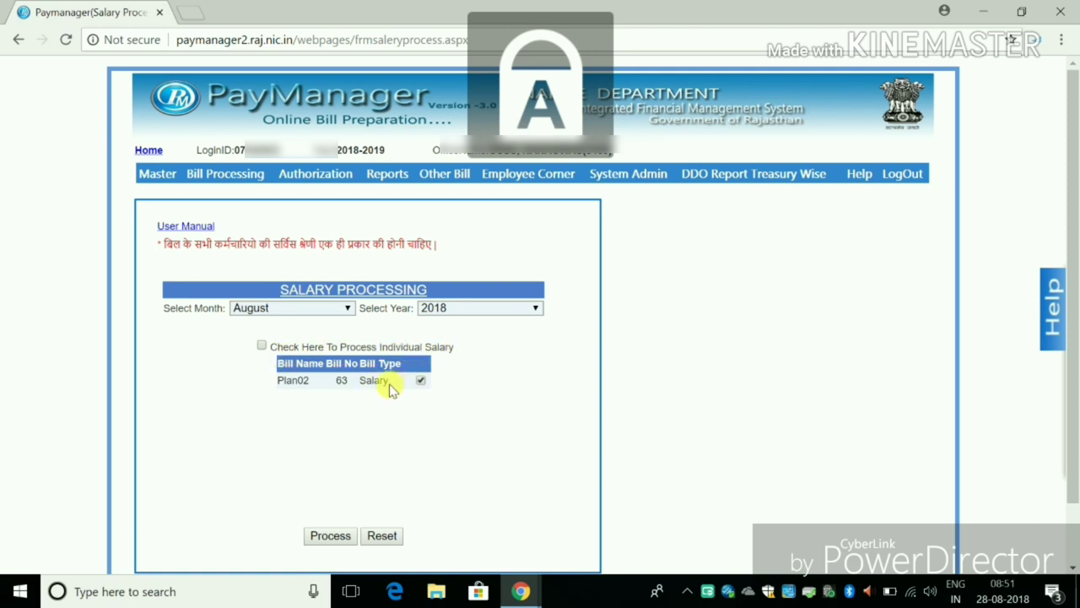
left_click(331, 535)
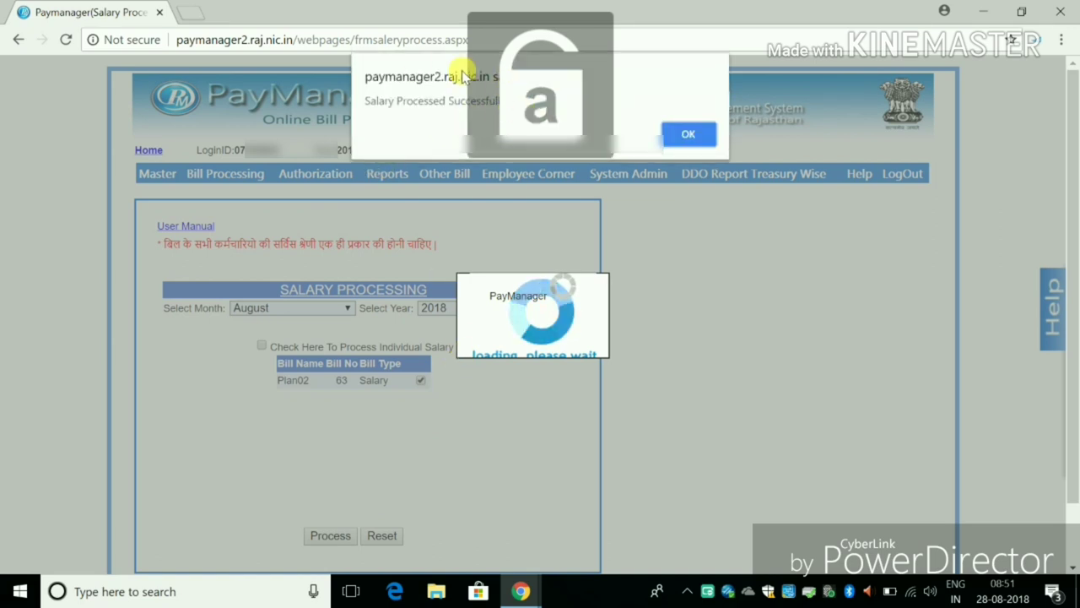
left_click(687, 135)
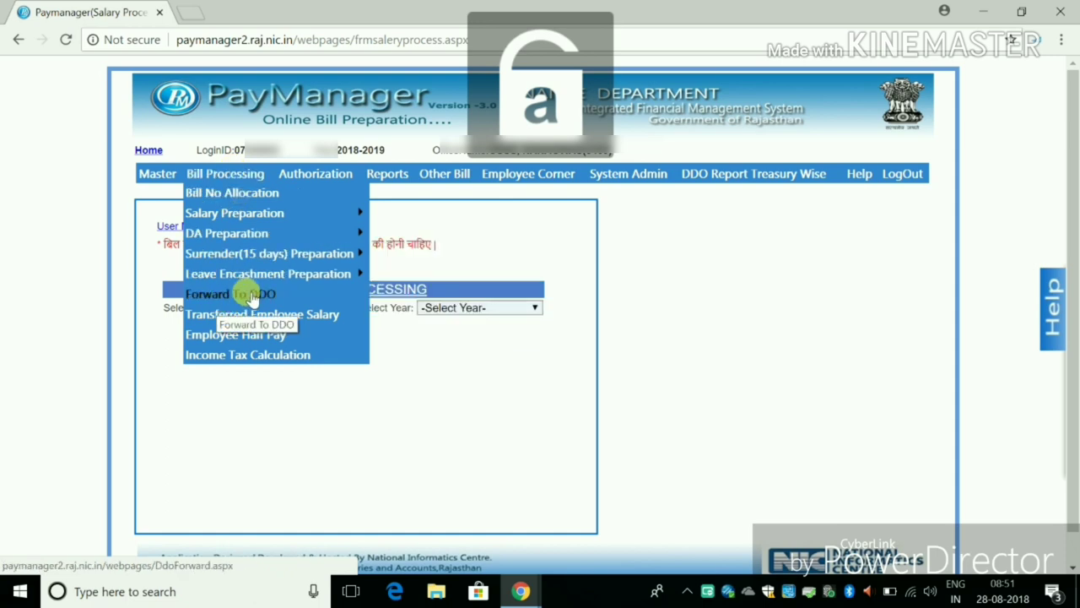
- Forward the August 2018 bill to the DDO with bill type Salary and bill name Plan02
left_click(250, 296)
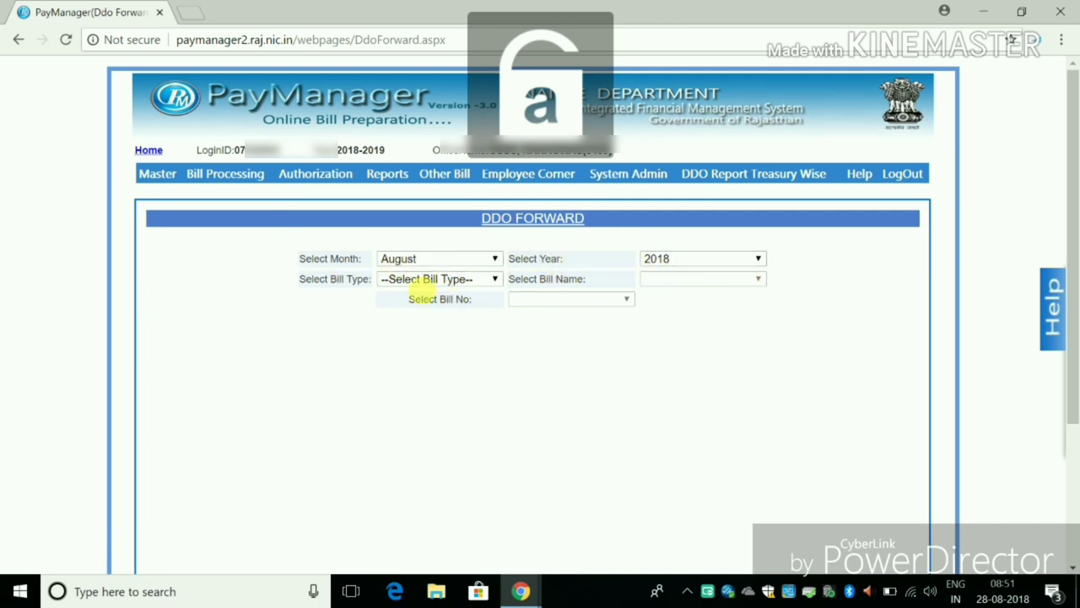
left_click(414, 284)
left_click(412, 307)
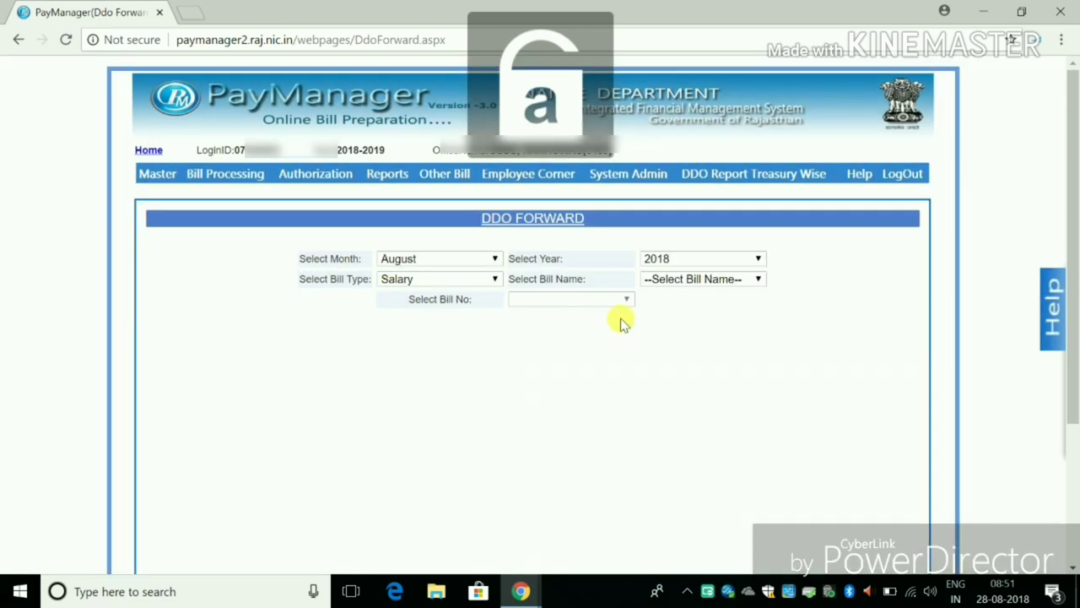
left_click(688, 283)
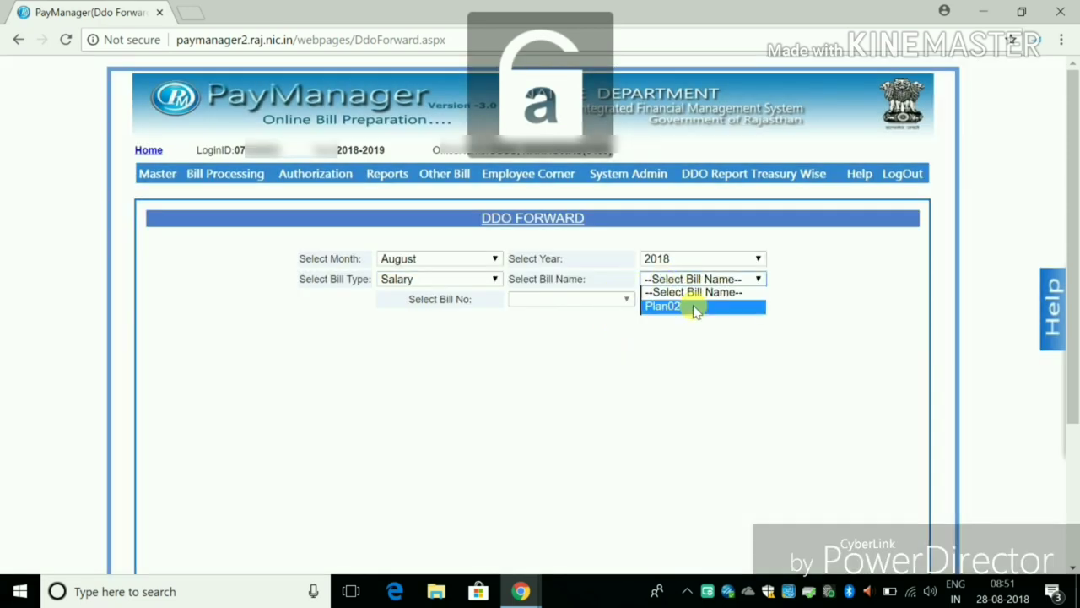
left_click(694, 307)
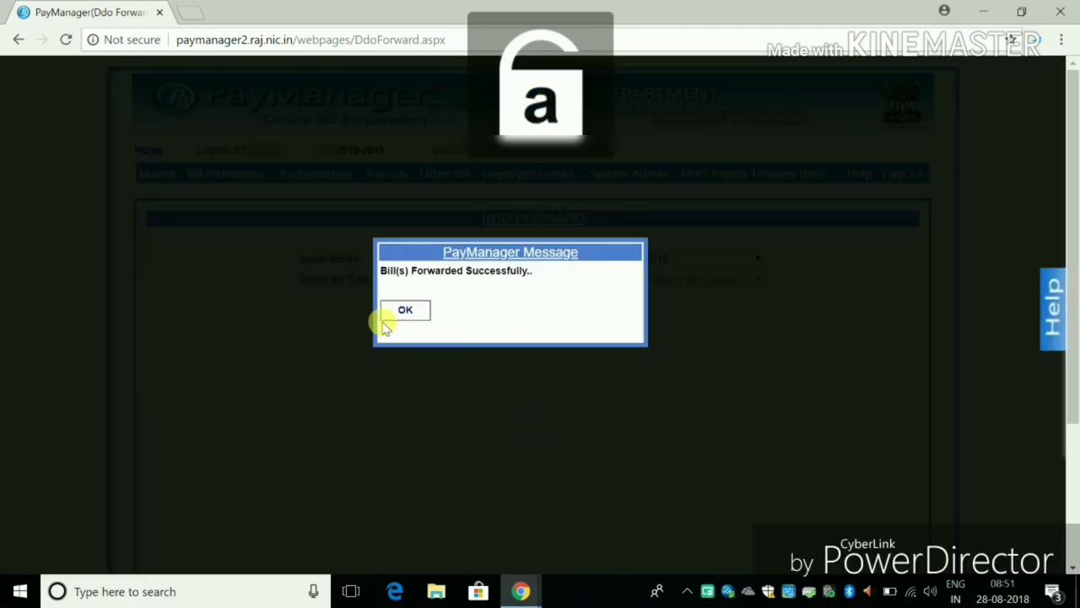
left_click(401, 311)
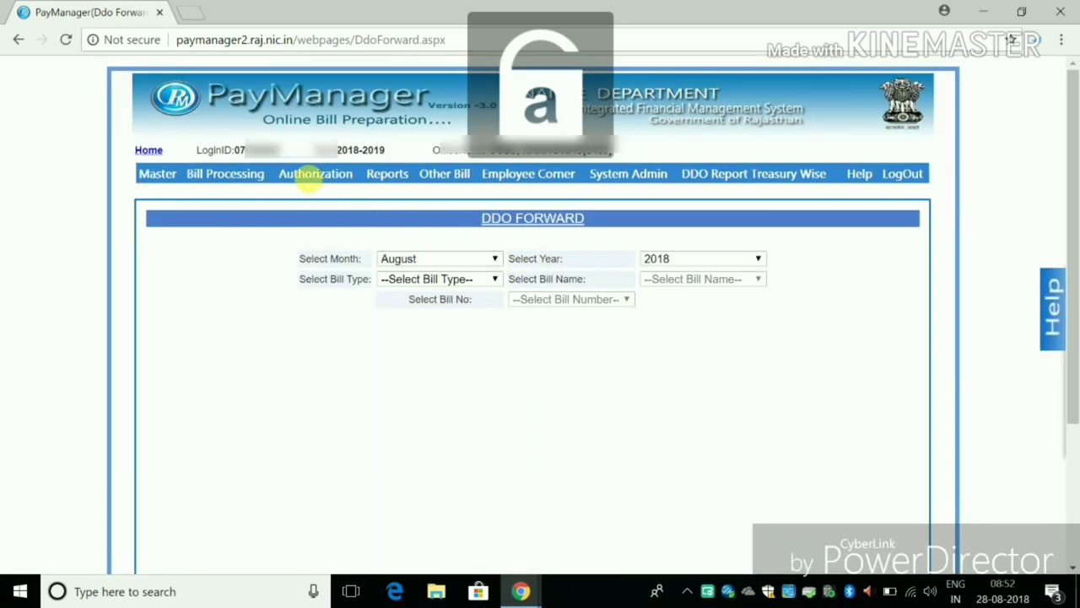
- Open the All Salary Reports page from the Salary Report options under Reports
mouse_move(309, 177)
mouse_move(331, 268)
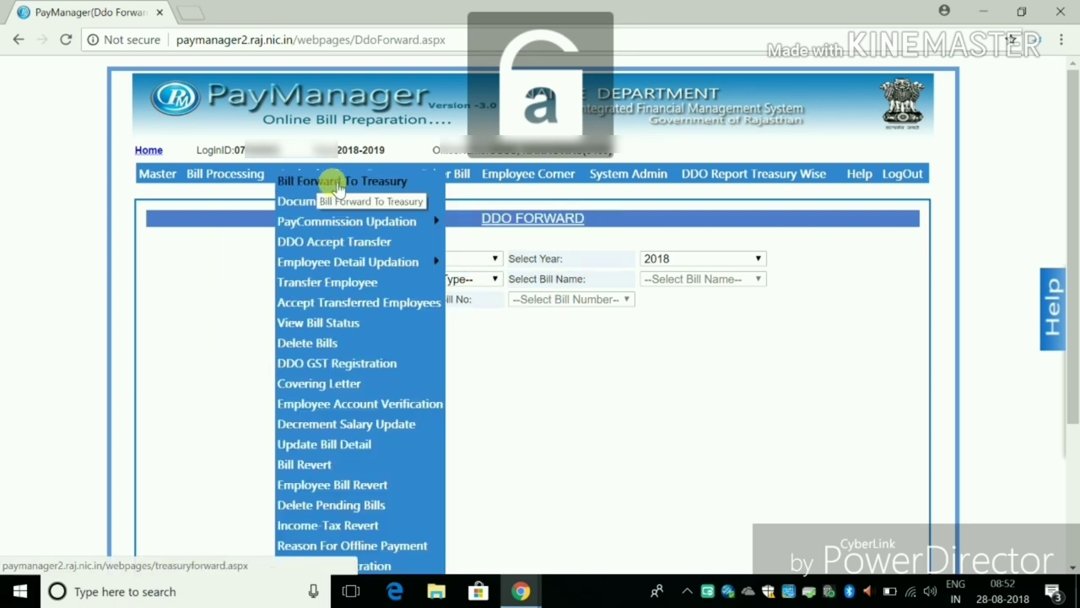
mouse_move(397, 181)
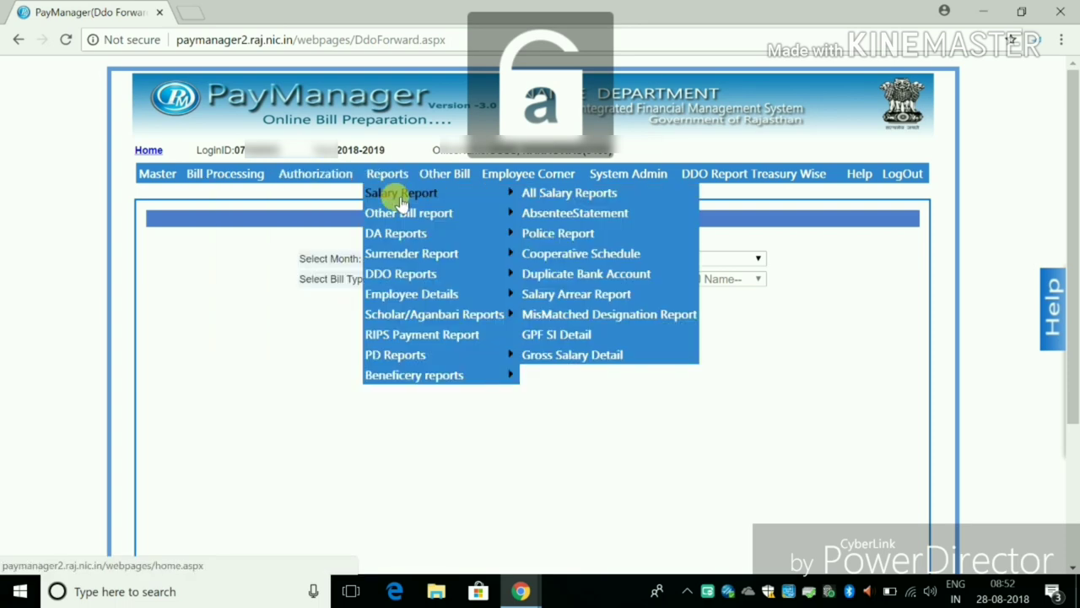
left_click(551, 197)
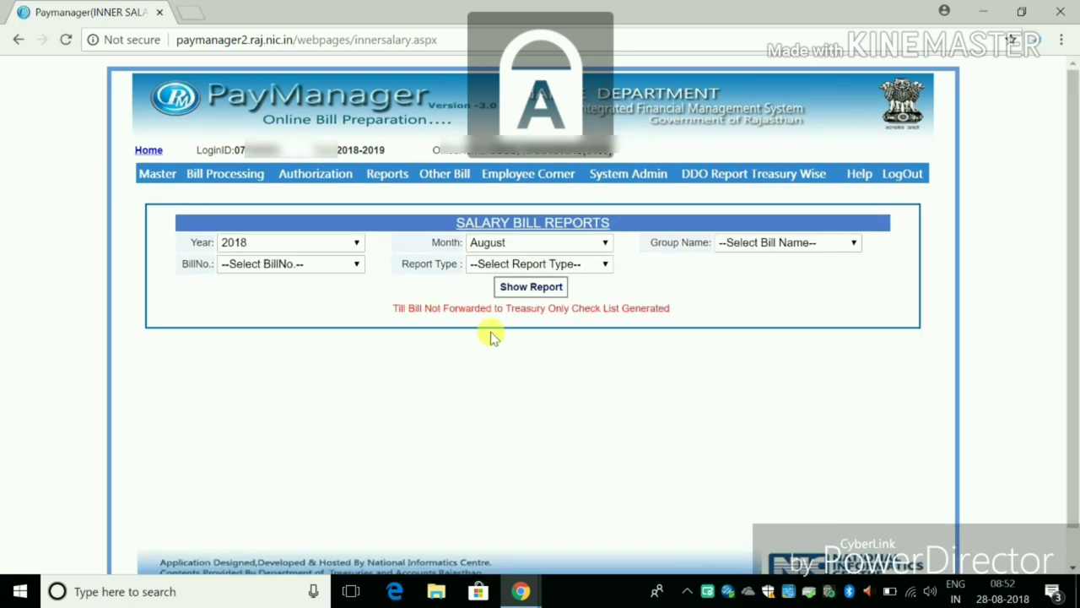
- Set the salary bill report to month August, group name Plan02 and bill number 63-28/08/2018-2018
left_click(563, 247)
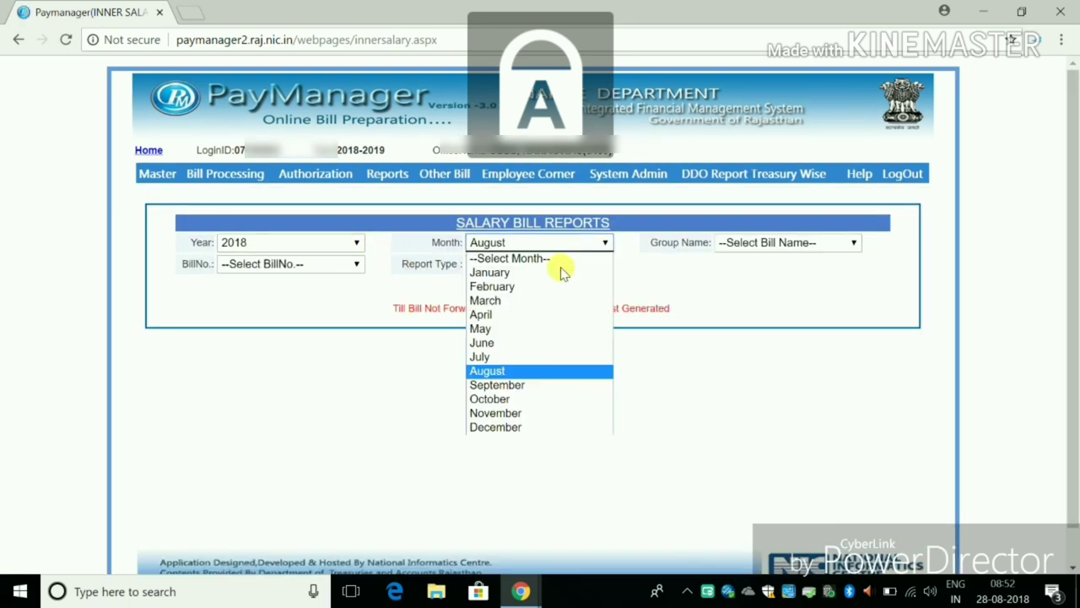
left_click(543, 371)
left_click(739, 244)
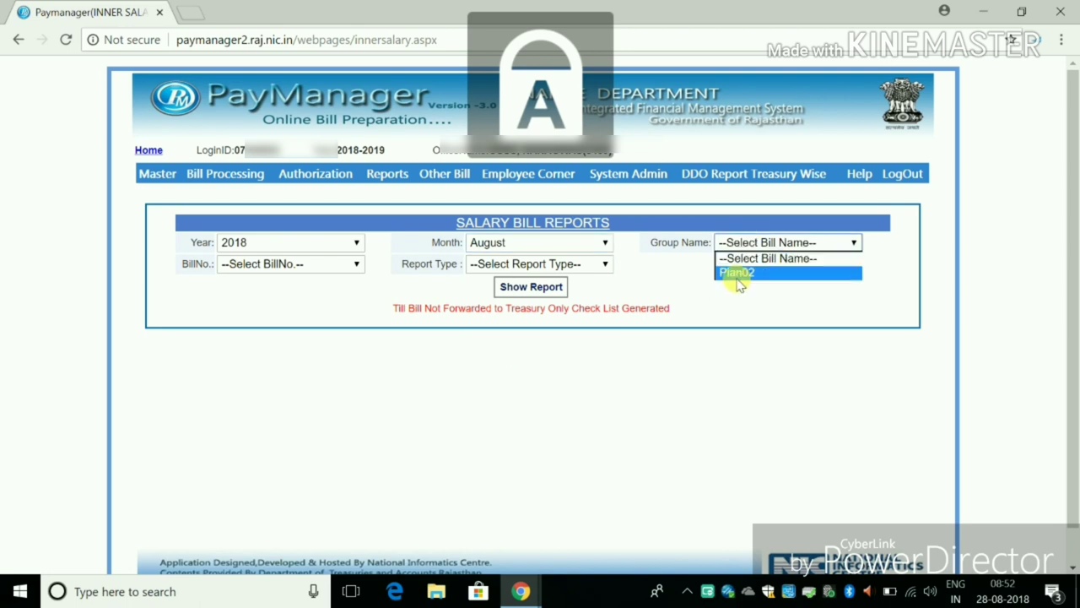
left_click(737, 274)
left_click(330, 266)
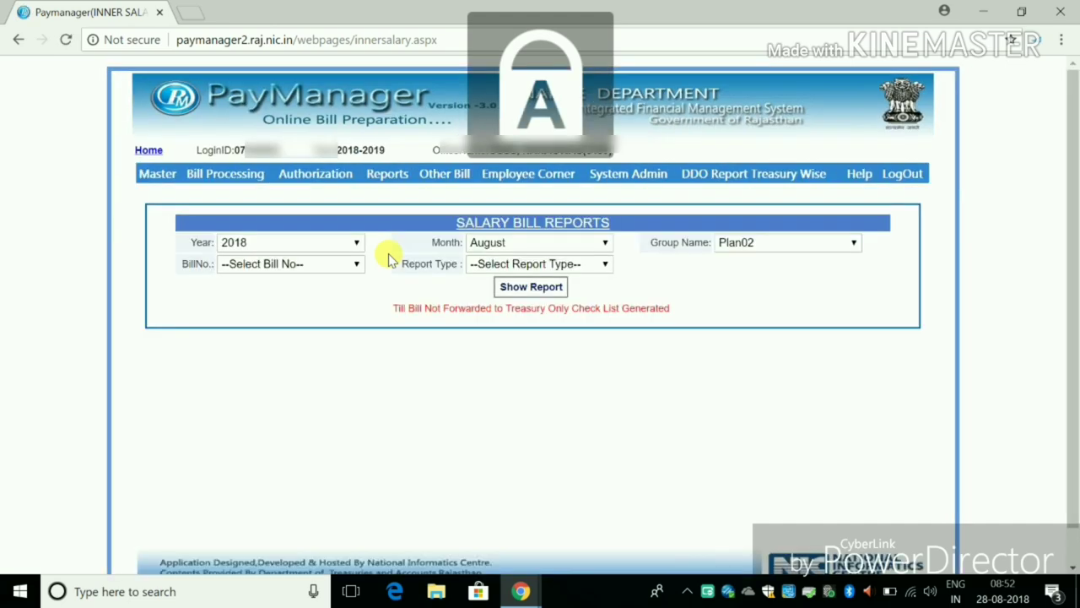
left_click(300, 264)
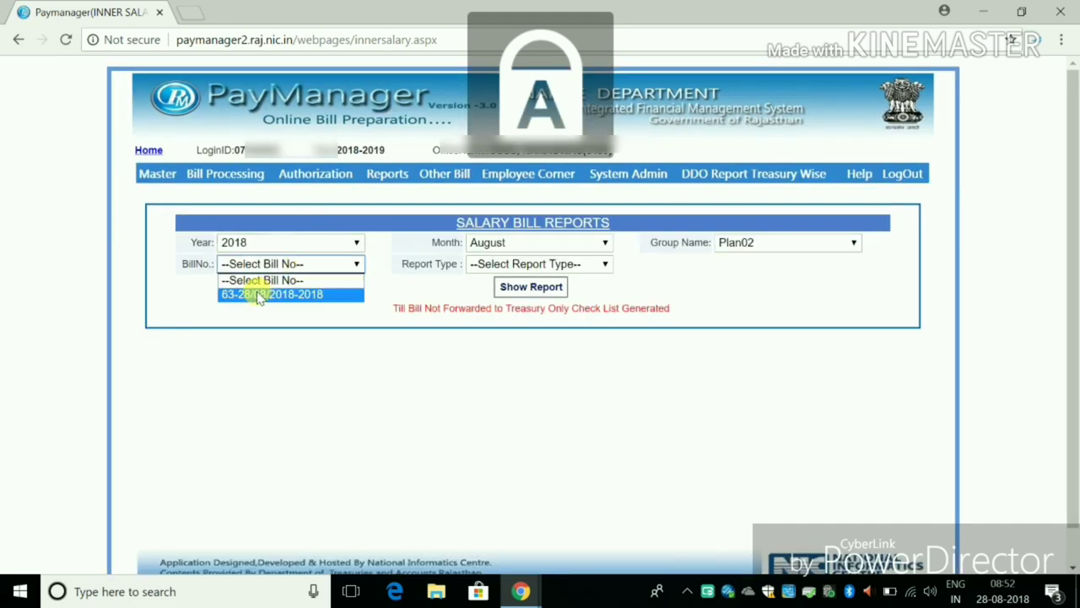
left_click(276, 295)
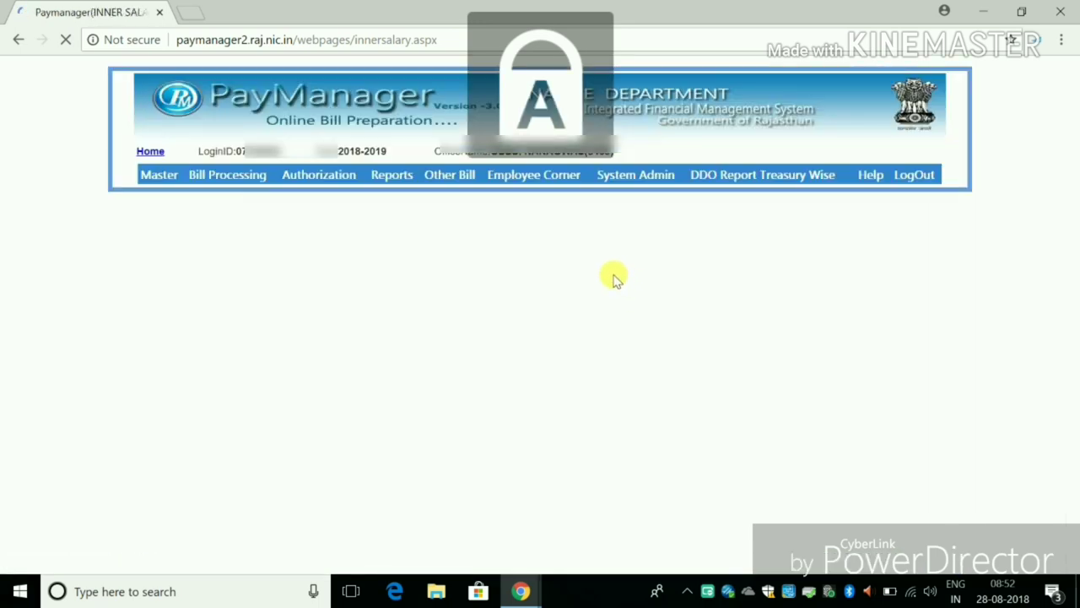
- Generate the Inner report for the selected bill and open the downloaded SalaryReports (4).pdf
left_click(548, 265)
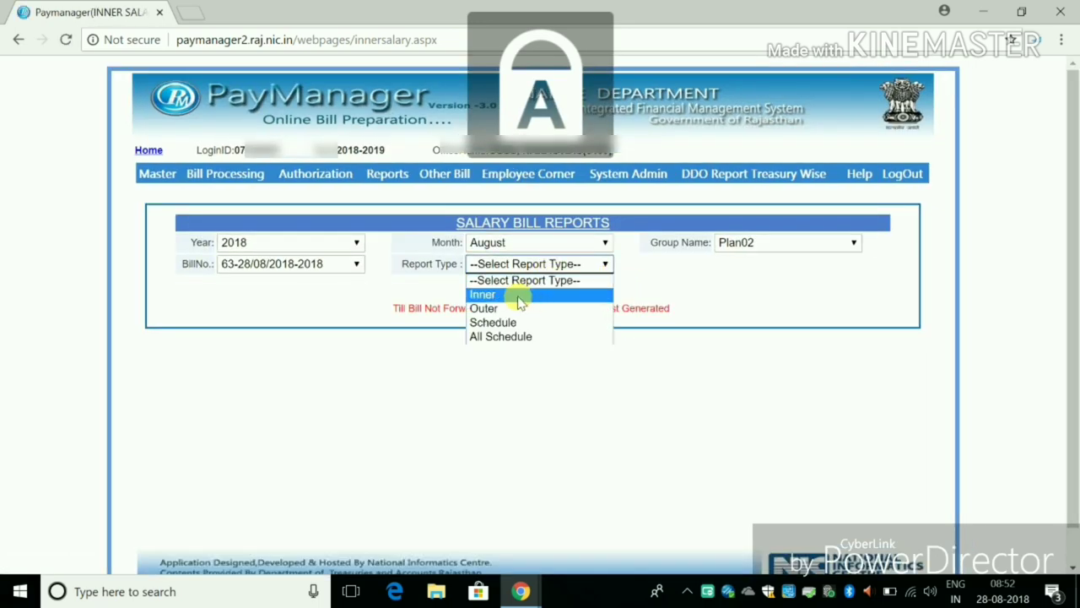
left_click(518, 295)
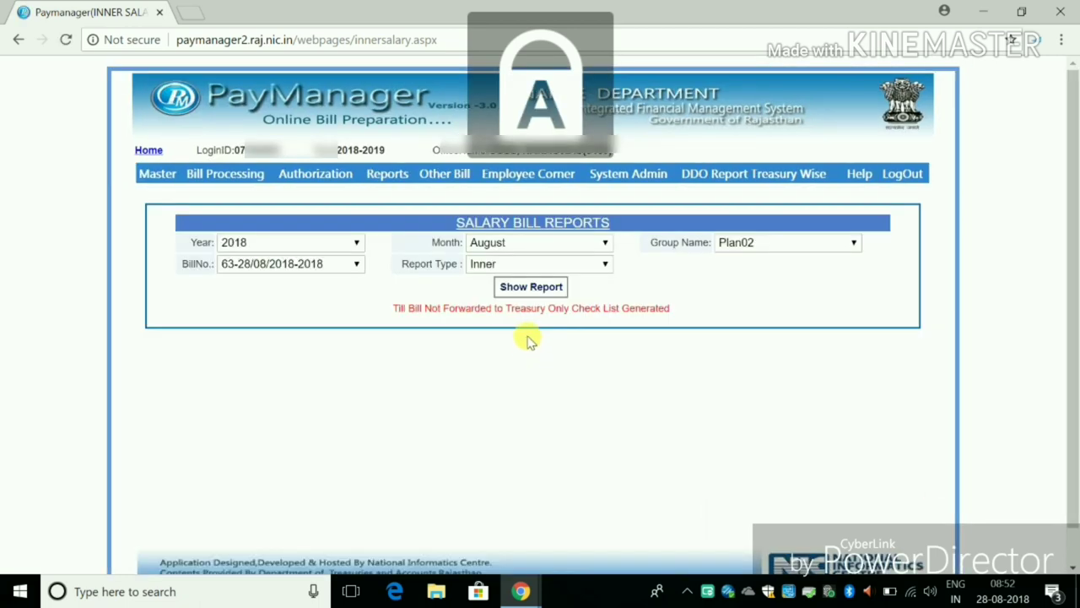
left_click(514, 294)
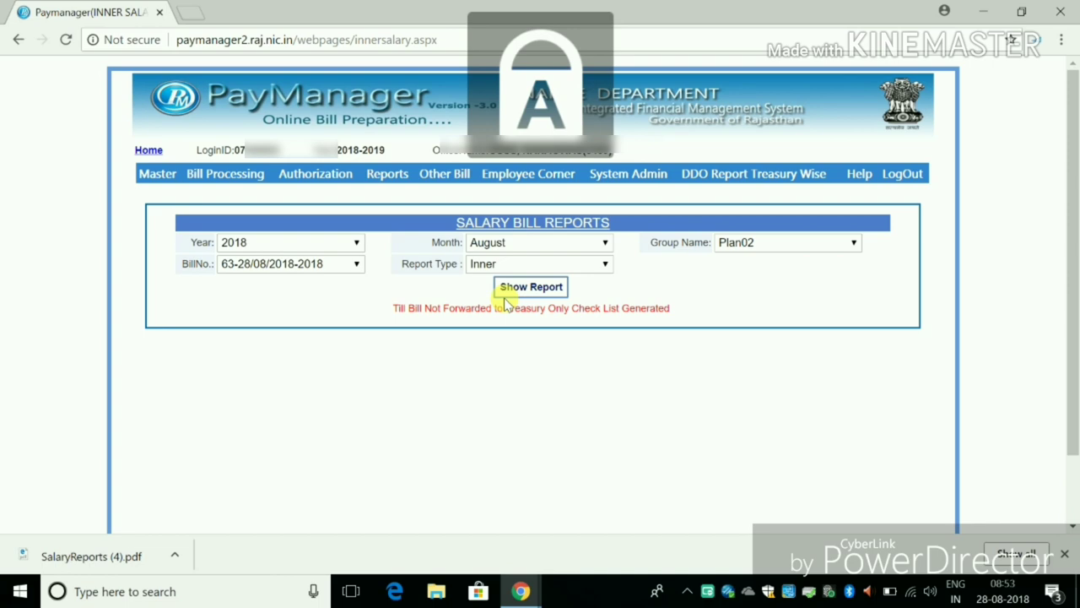
key("Caps_Lock")
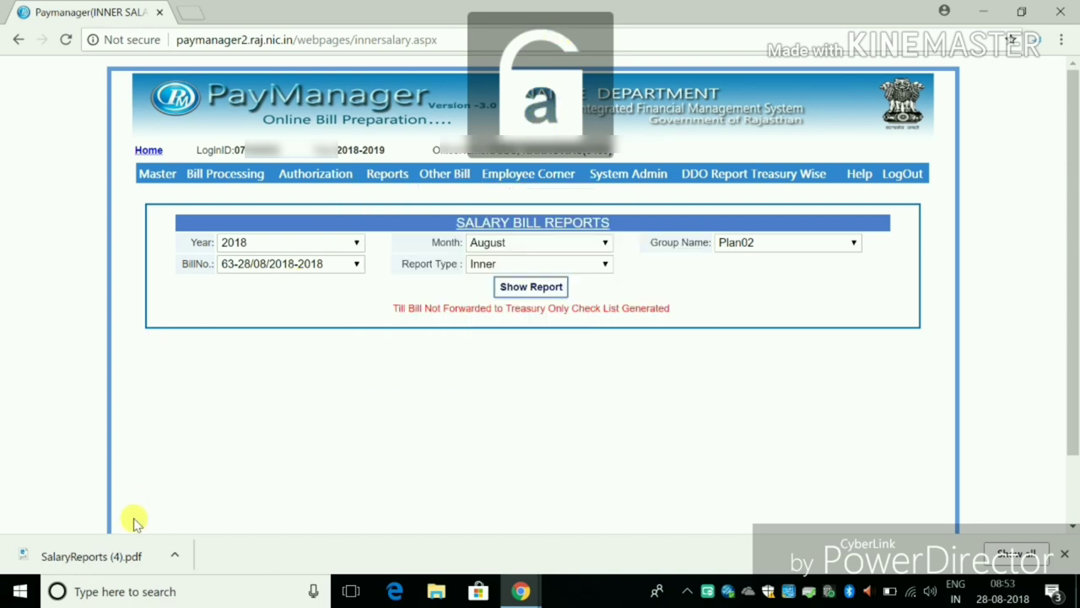
left_click(94, 559)
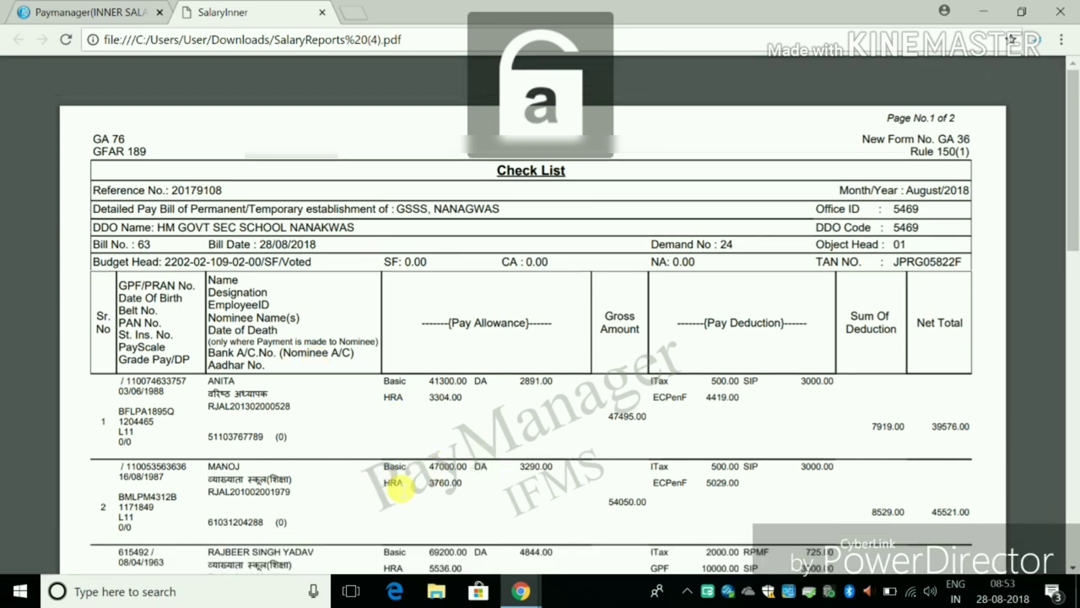
- Review the Inner check list's employee allowances, deductions, bill totals and certificates, and close the PDF
scroll(483, 426, "down", 5)
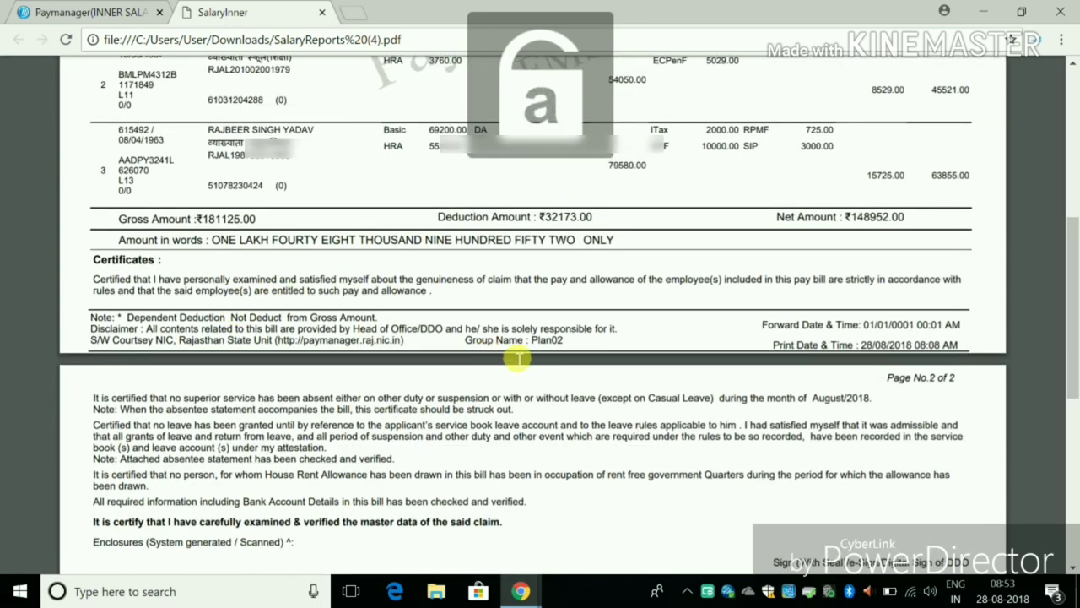
scroll(633, 498, "up", 5)
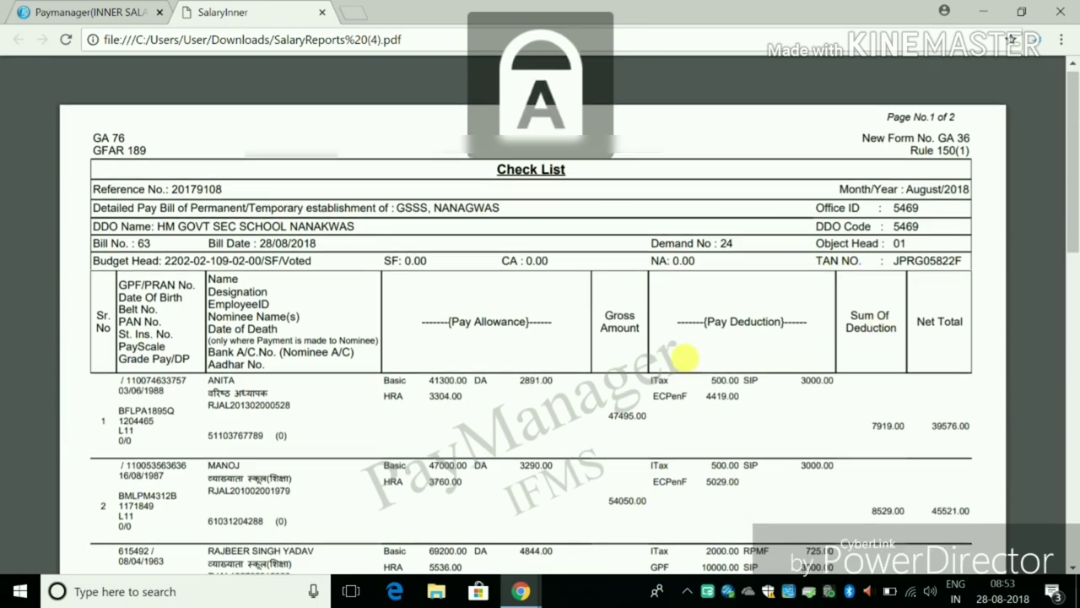
scroll(560, 361, "down", 3)
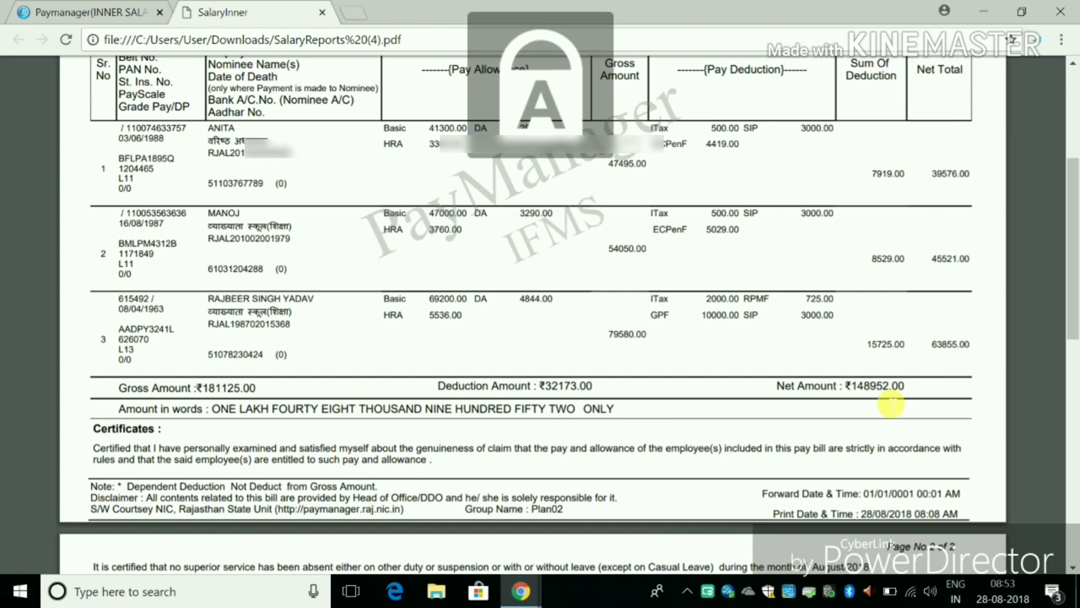
scroll(891, 405, "up", 1)
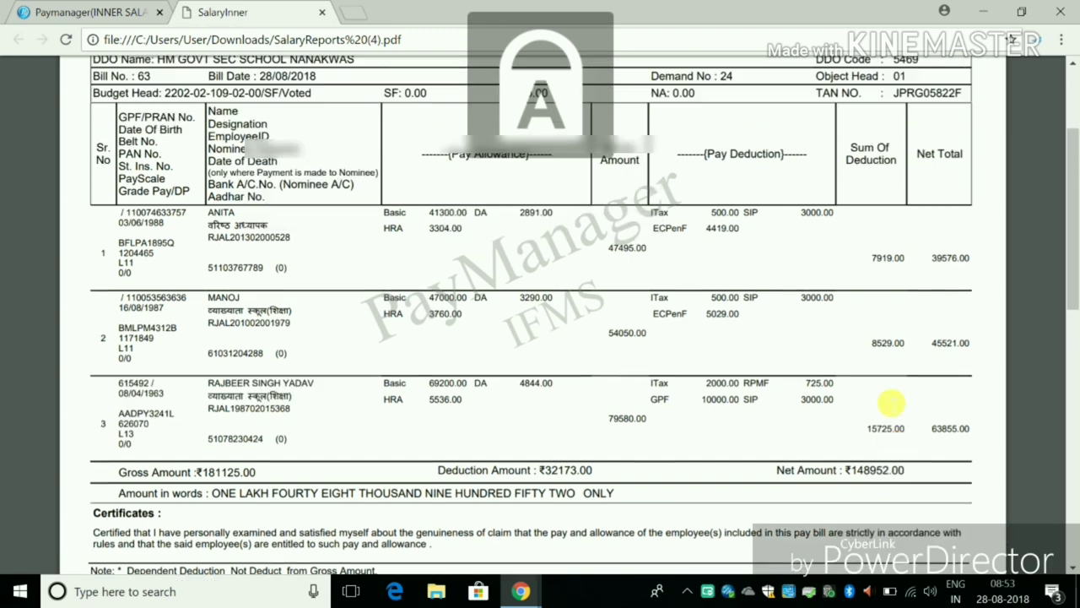
scroll(802, 362, "up", 2)
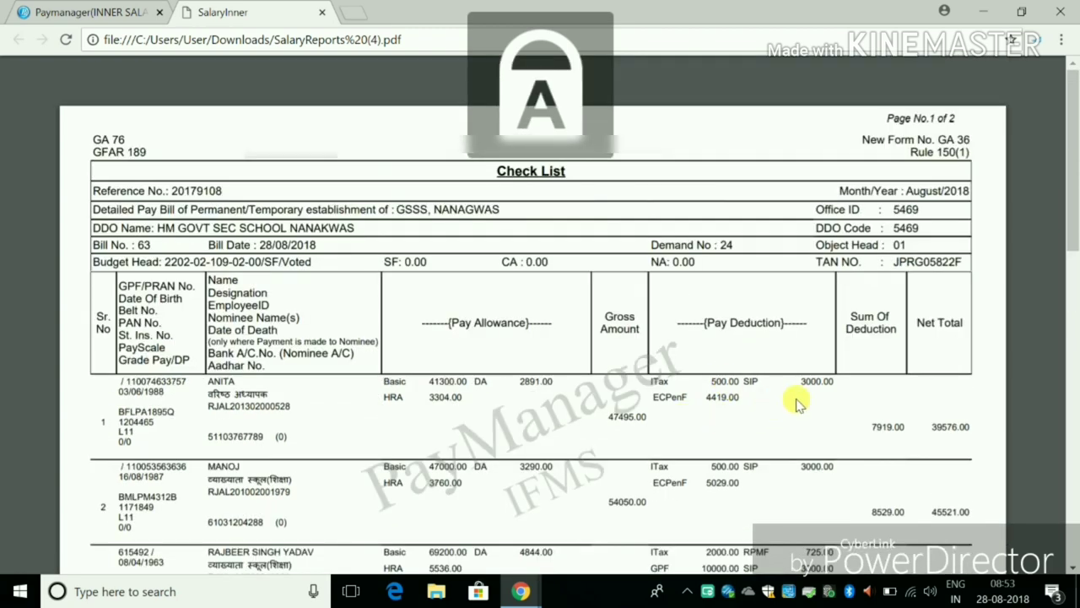
scroll(714, 384, "down", 3)
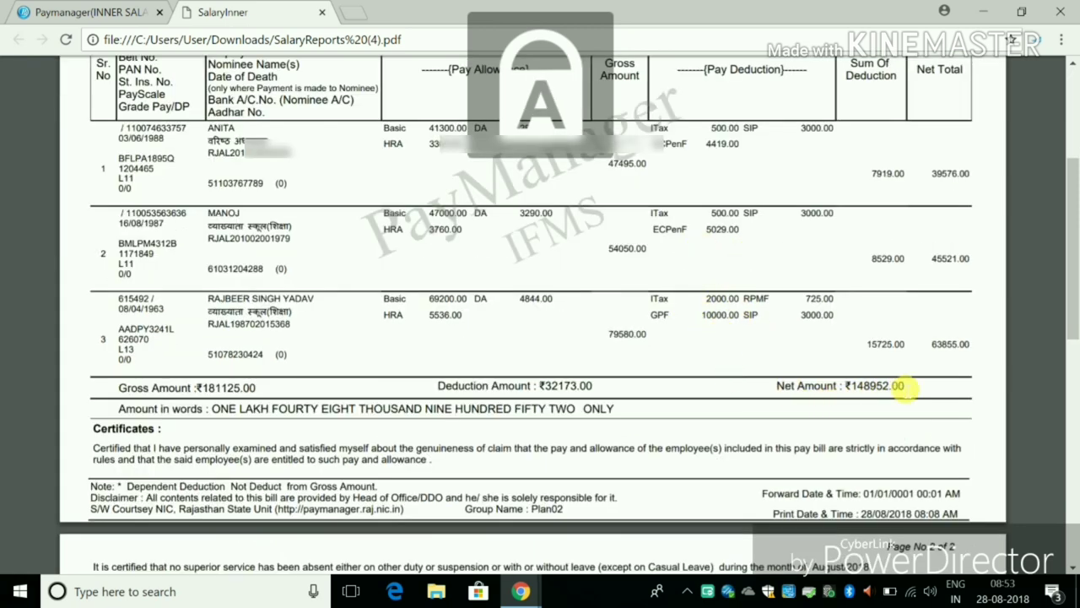
scroll(894, 390, "down", 1)
scroll(803, 380, "down", 2)
scroll(591, 411, "up", 5)
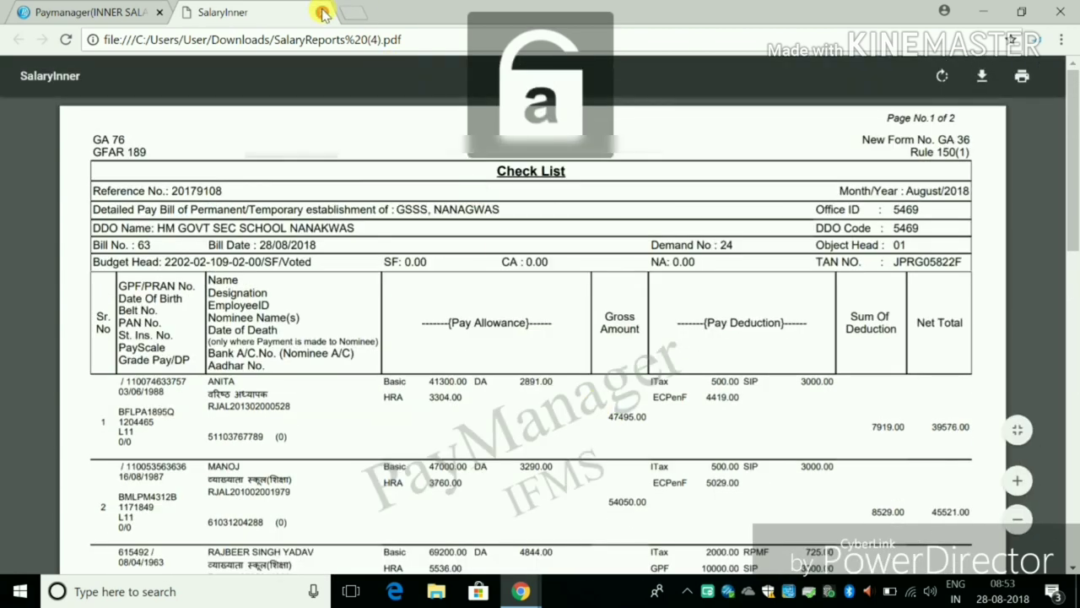
left_click(321, 12)
- Generate the Outer report for the same bill and open the downloaded SalaryReports (5).pdf
left_click(545, 264)
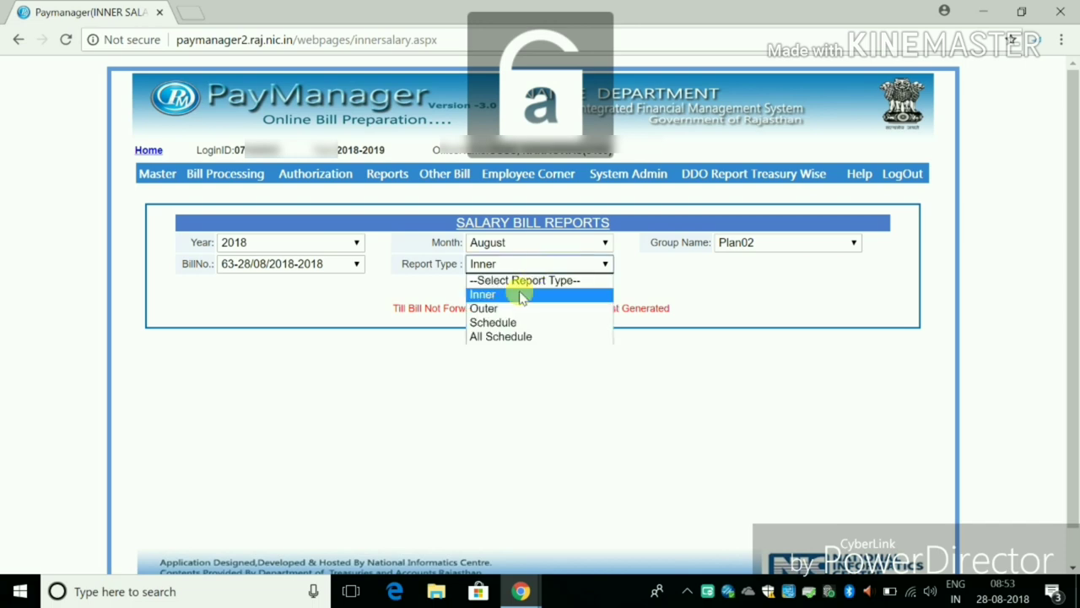
left_click(514, 309)
left_click(538, 287)
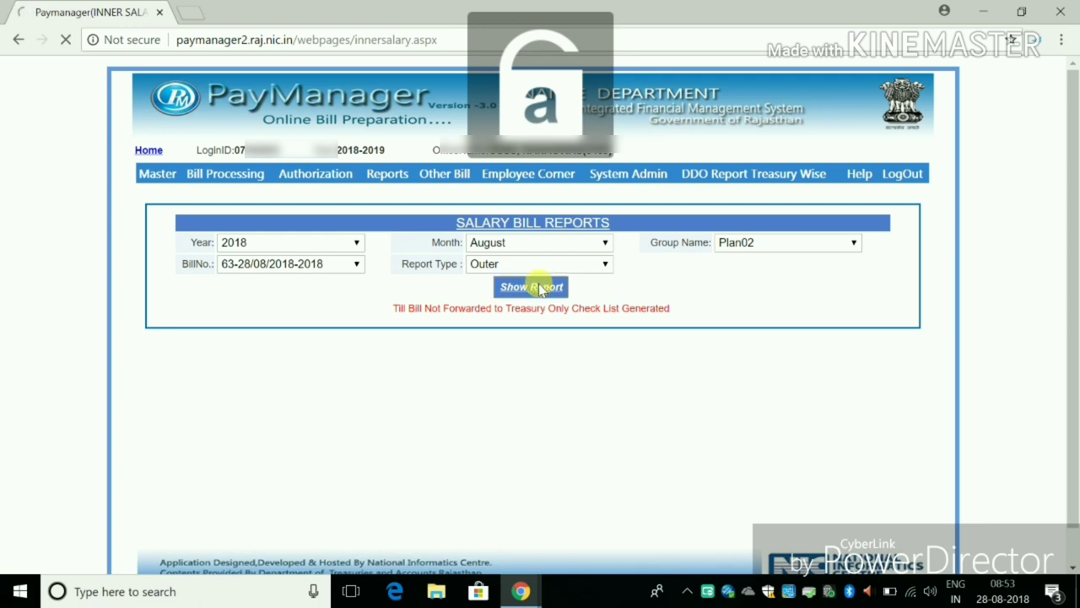
left_click(69, 564)
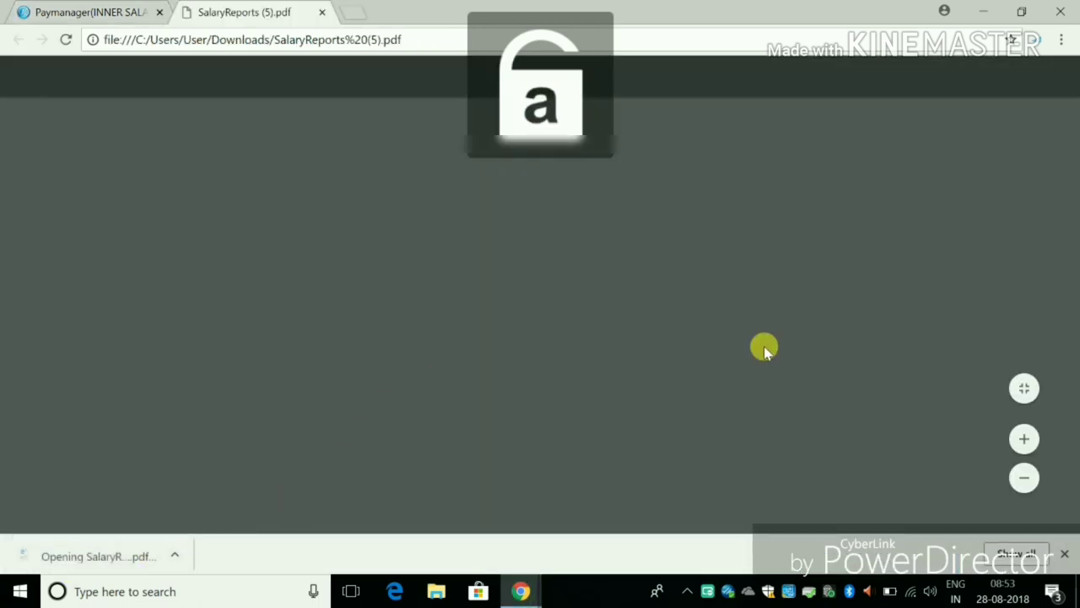
- Review the Outer sheet's bill details, certificates, allowances, deductions and treasury voucher, and close the PDF
scroll(453, 406, "down", 3)
scroll(454, 406, "up", 3)
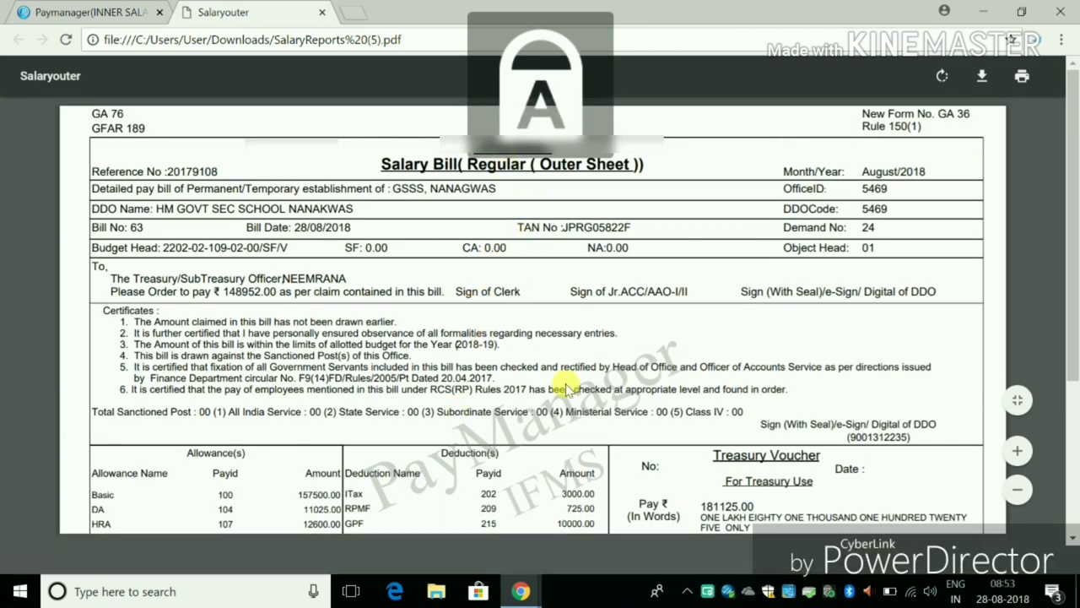
scroll(572, 379, "down", 3)
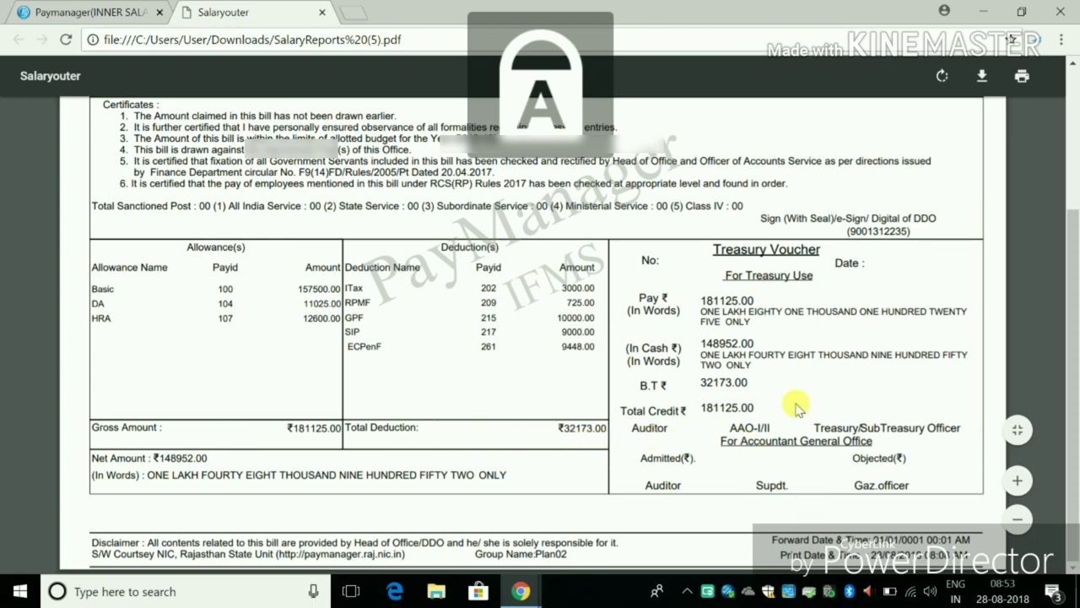
scroll(797, 401, "up", 3)
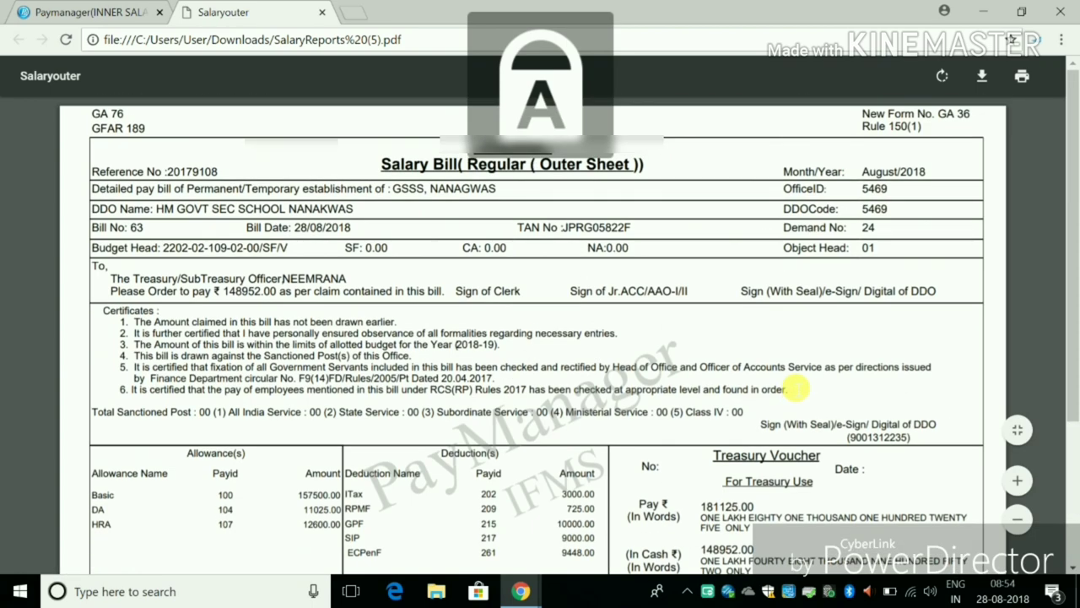
left_click(323, 13)
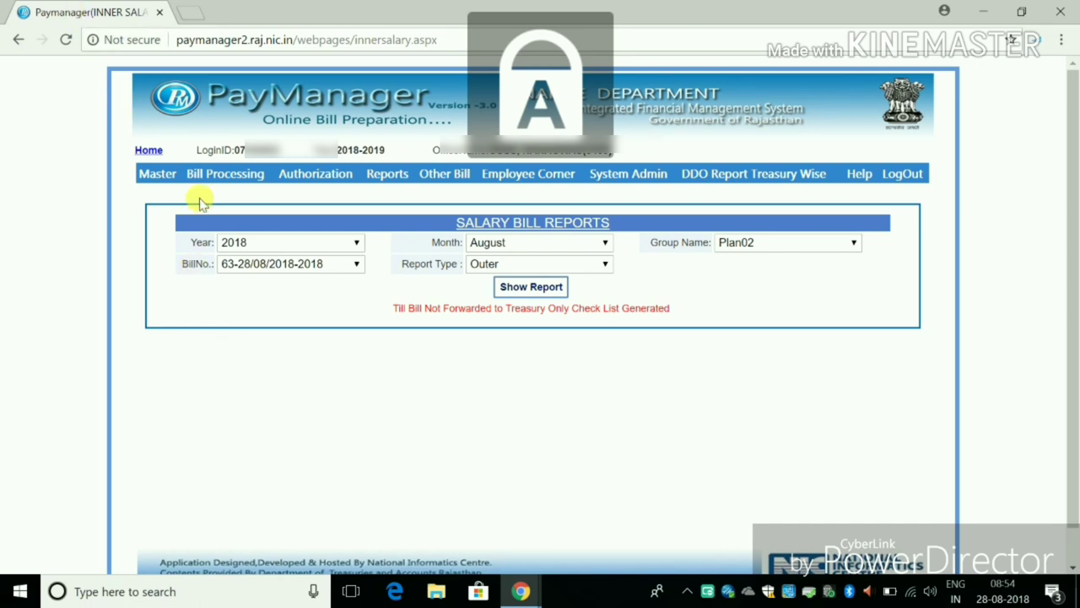
- Open Bill Forward To Treasury and load the August 2018 bill with bill type Salary and bill name Plan02
mouse_move(289, 177)
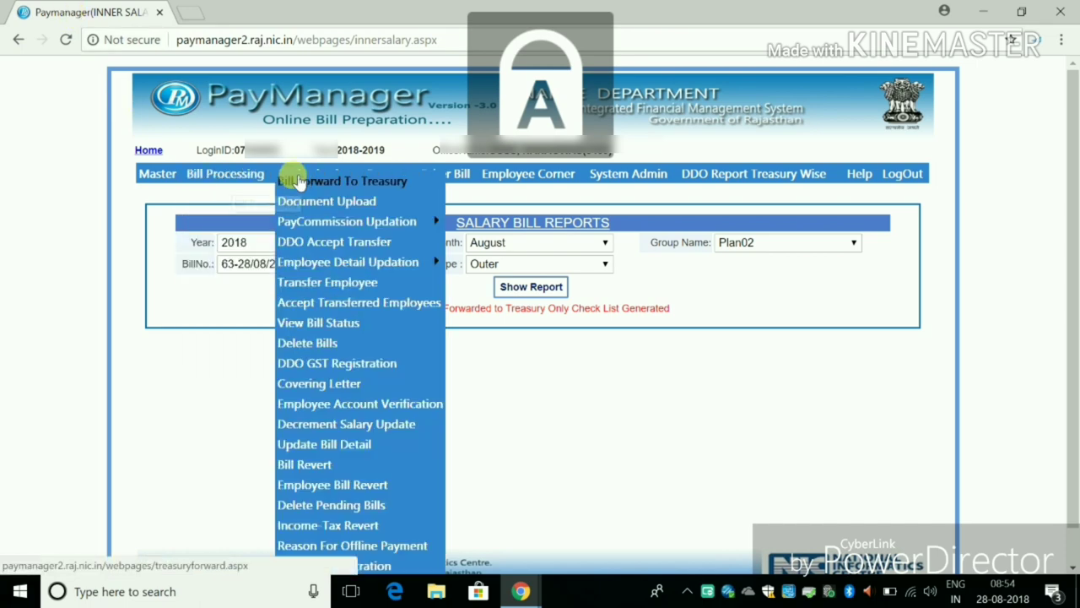
left_click(341, 183)
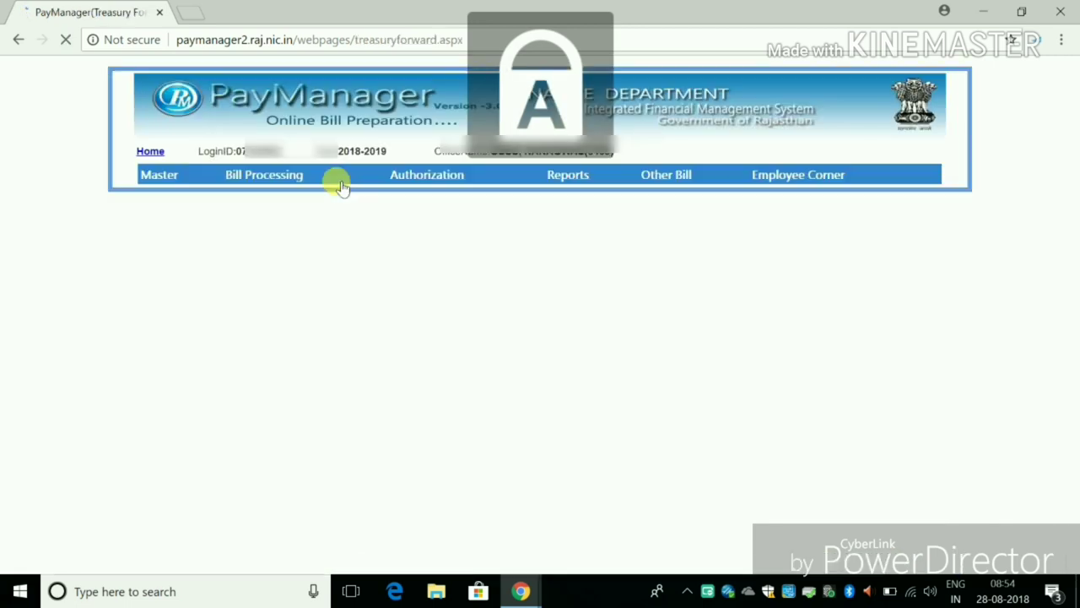
mouse_move(514, 596)
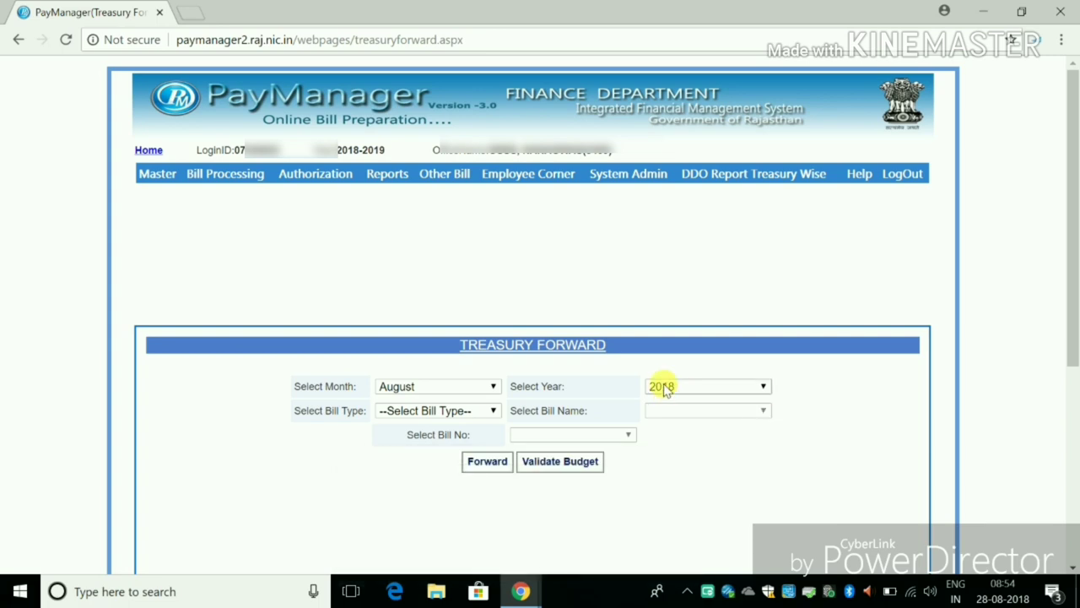
scroll(617, 186, "down", 4)
scroll(444, 279, "up", 2)
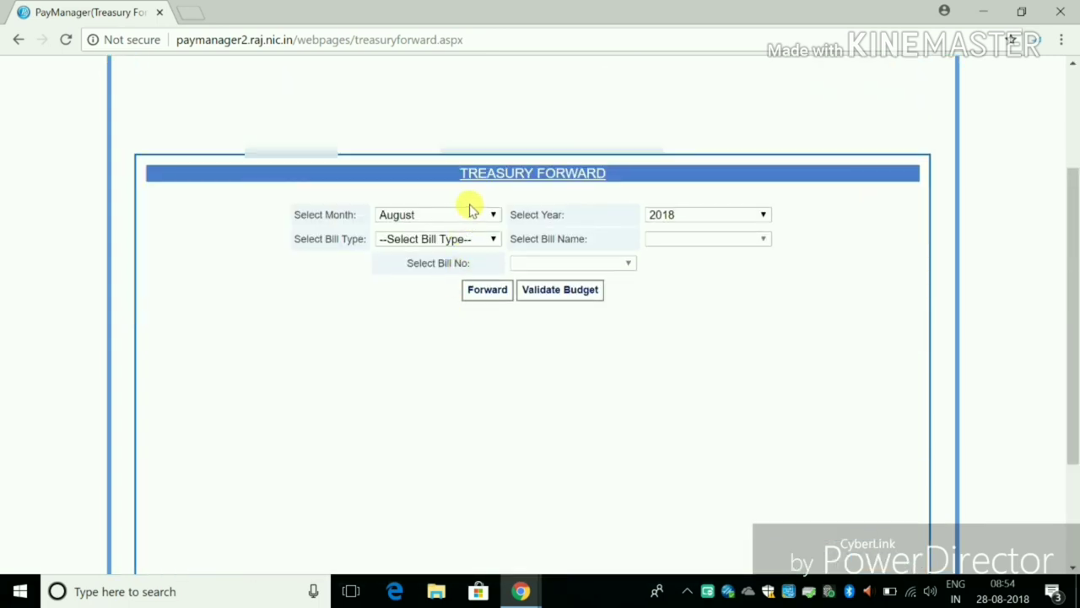
left_click(492, 238)
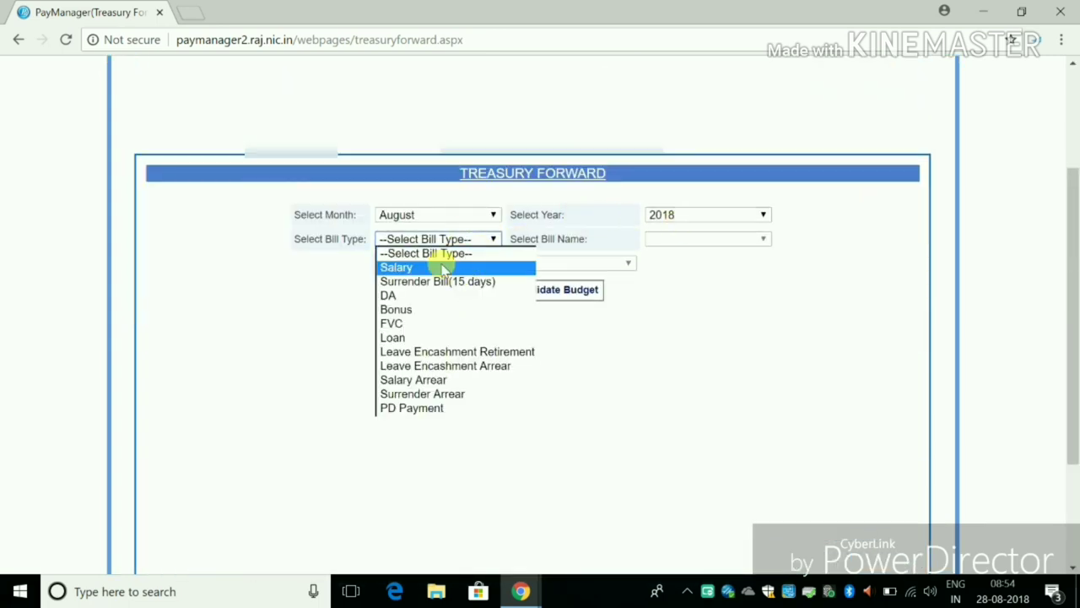
left_click(444, 267)
left_click(565, 289)
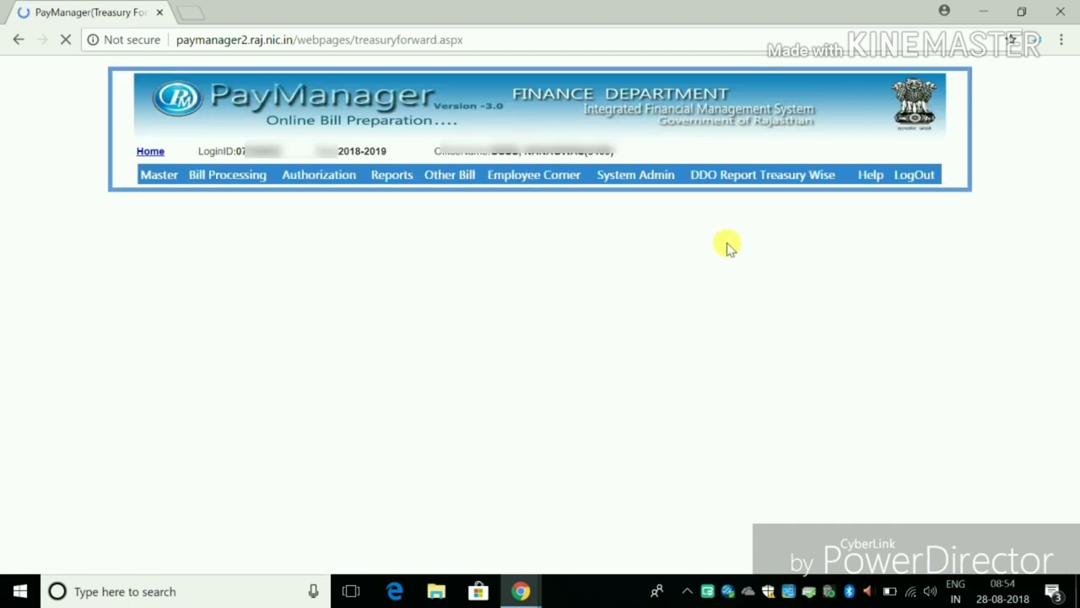
left_click(728, 410)
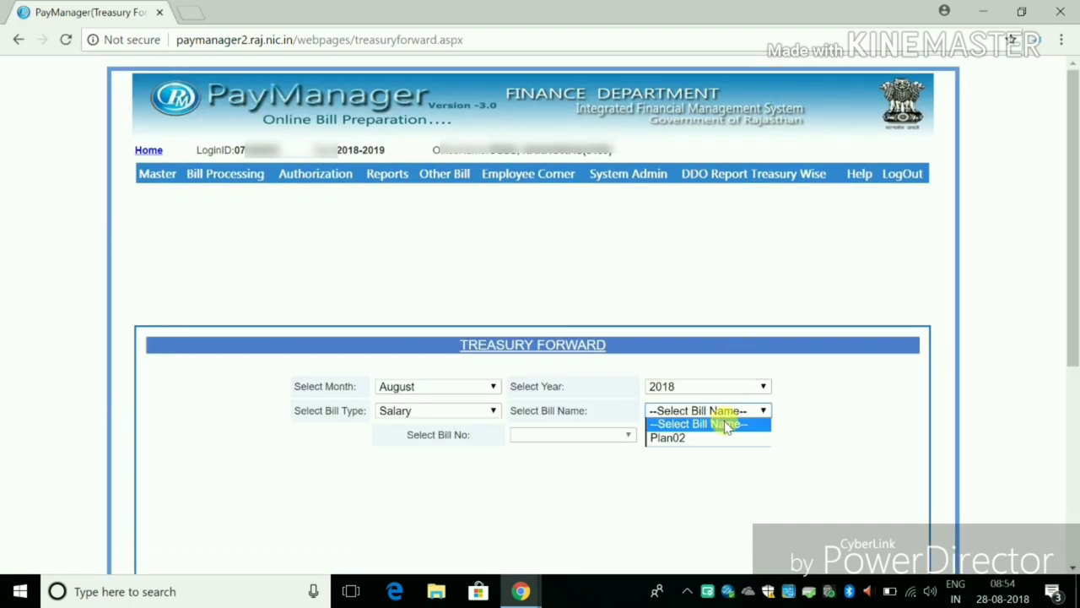
left_click(724, 439)
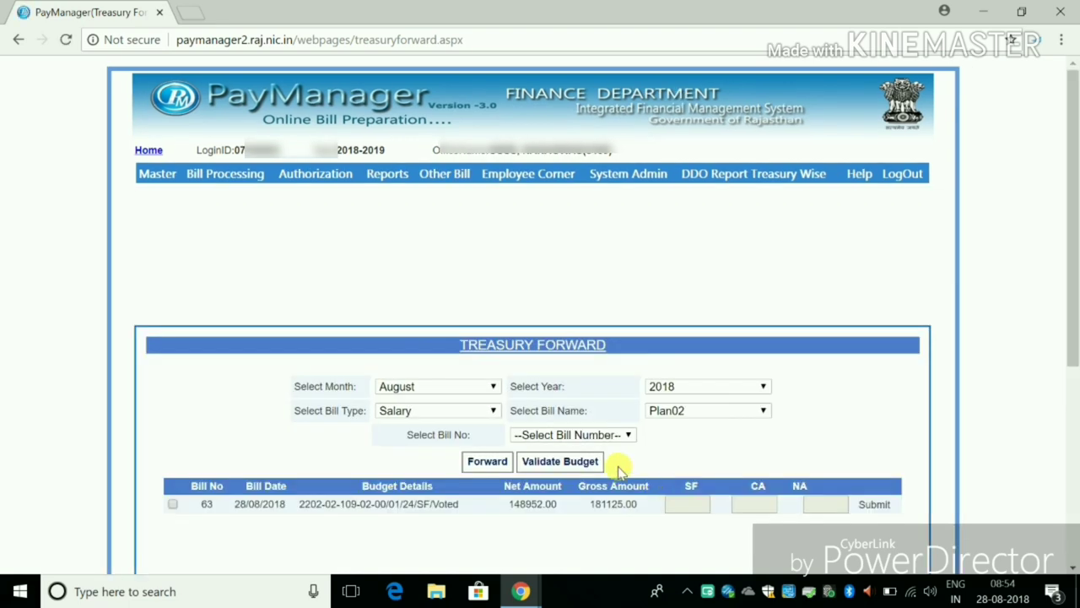
- Submit bill 63 with an SF amount of 181125 and forward the bill to the treasury
left_click(176, 504)
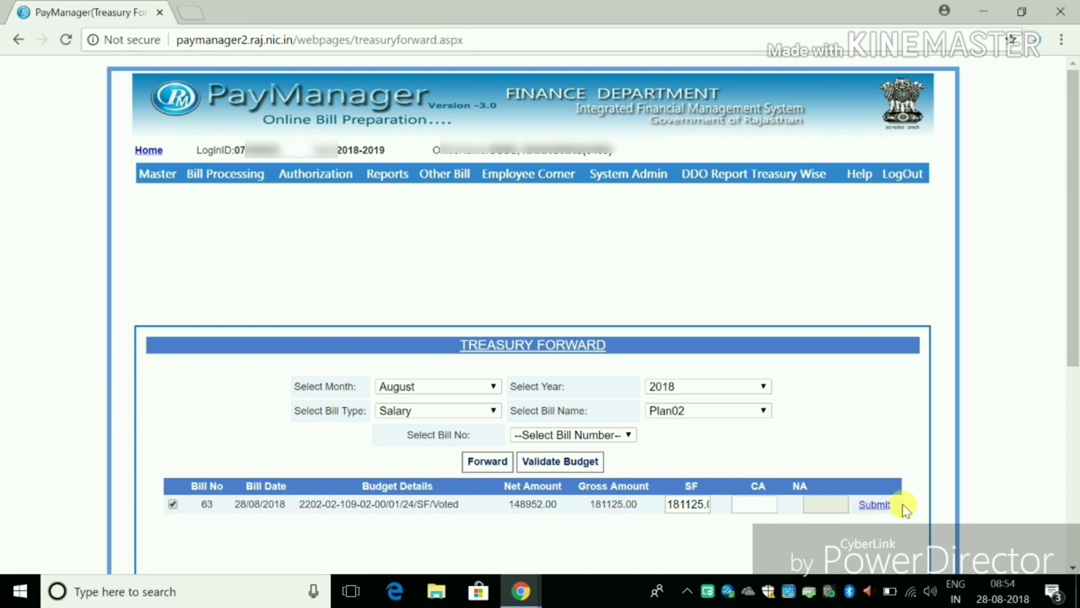
left_click(875, 505)
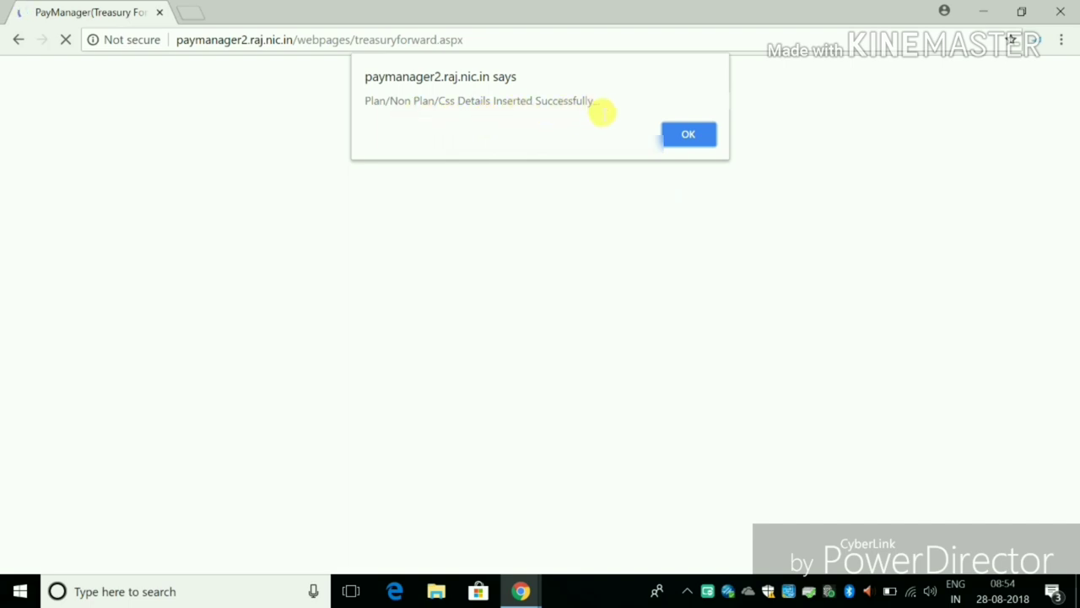
left_click(688, 132)
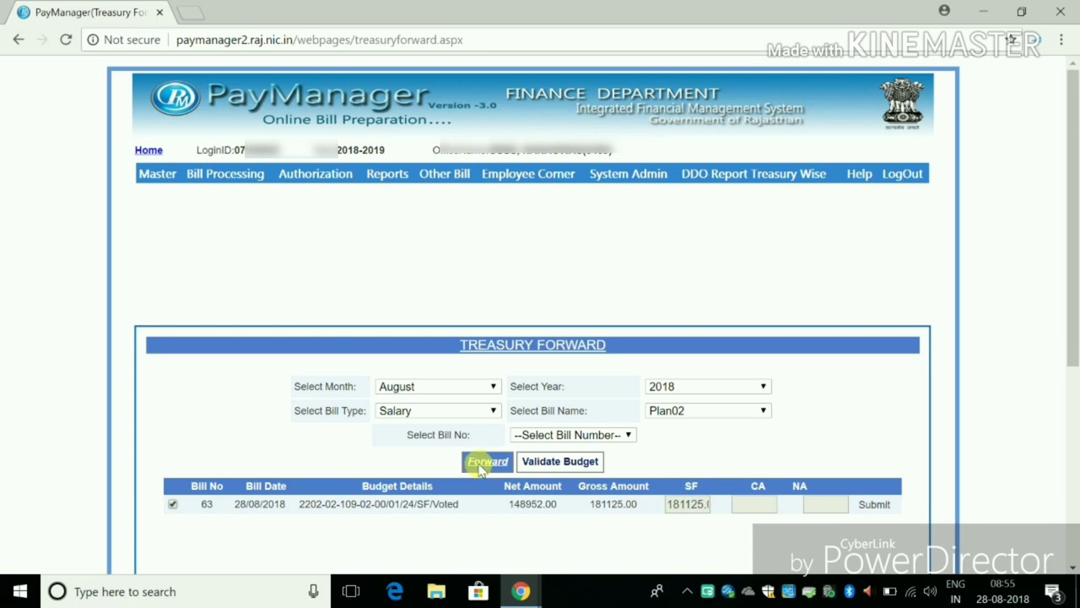
left_click(487, 461)
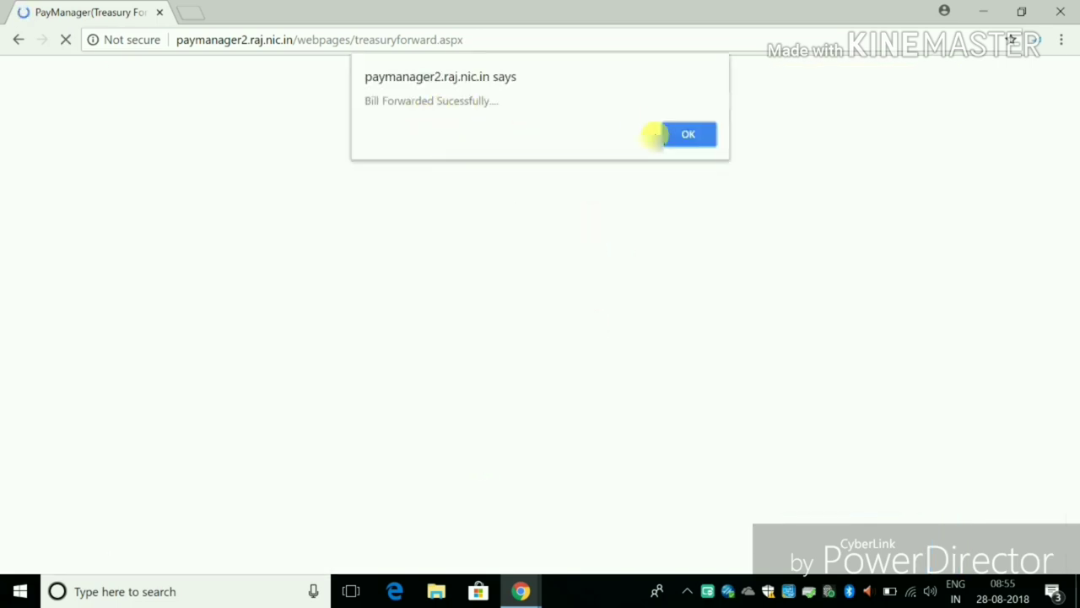
left_click(668, 140)
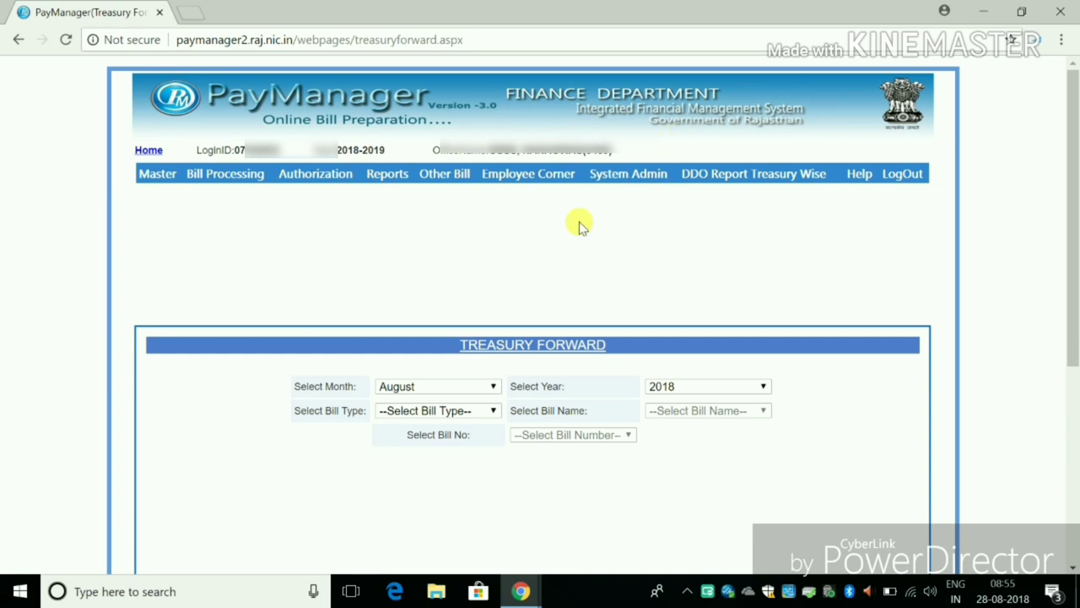
- Open All Salary Reports and choose group name Plan02 and bill number 63-28/08/2018-2018 for August 2018
mouse_move(374, 174)
mouse_move(429, 196)
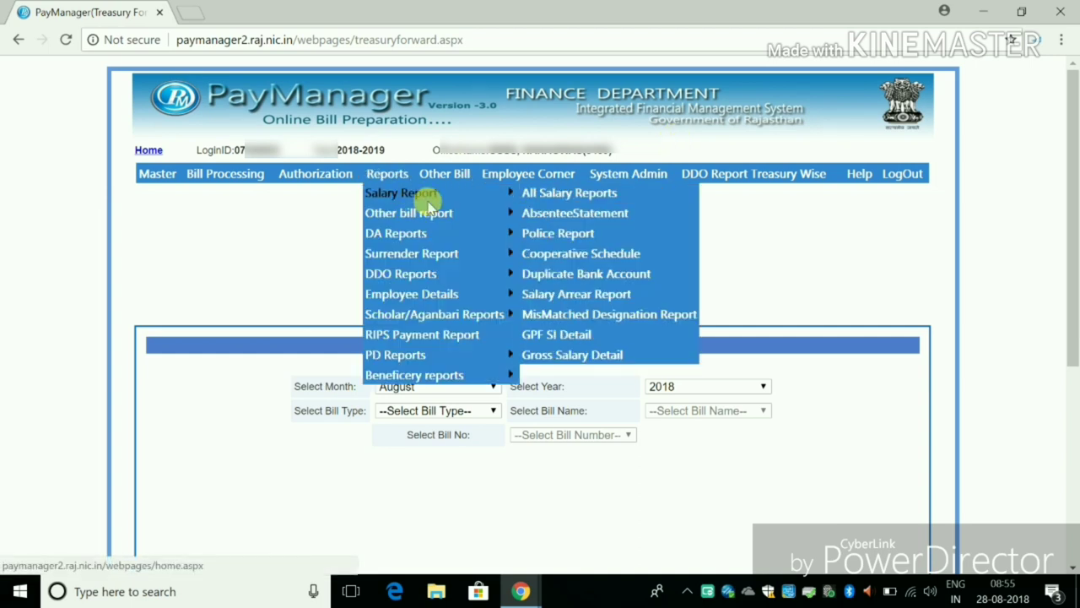
left_click(553, 201)
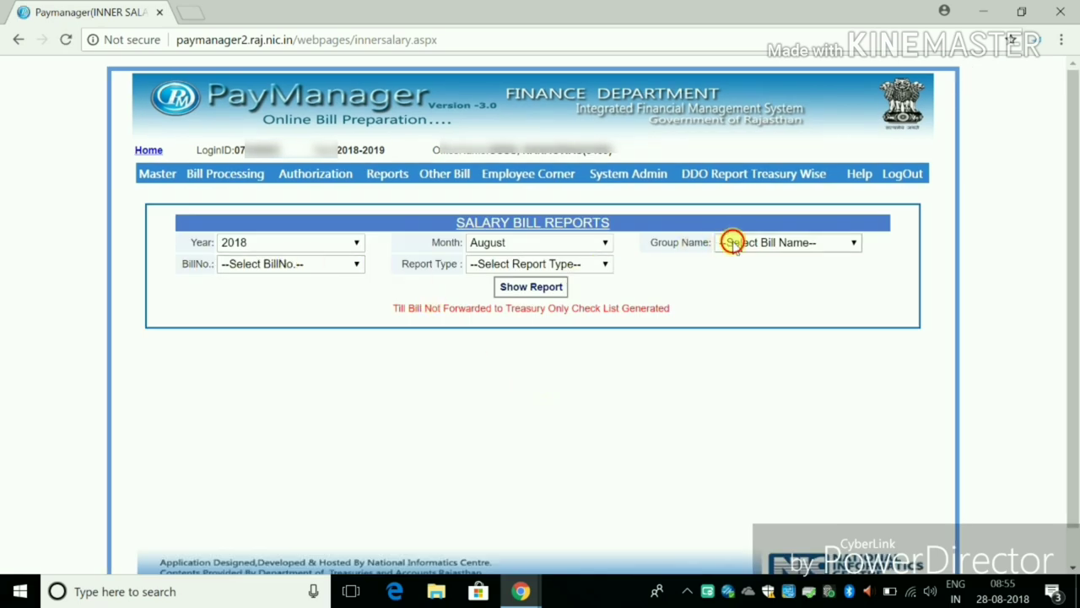
left_click(733, 242)
left_click(750, 272)
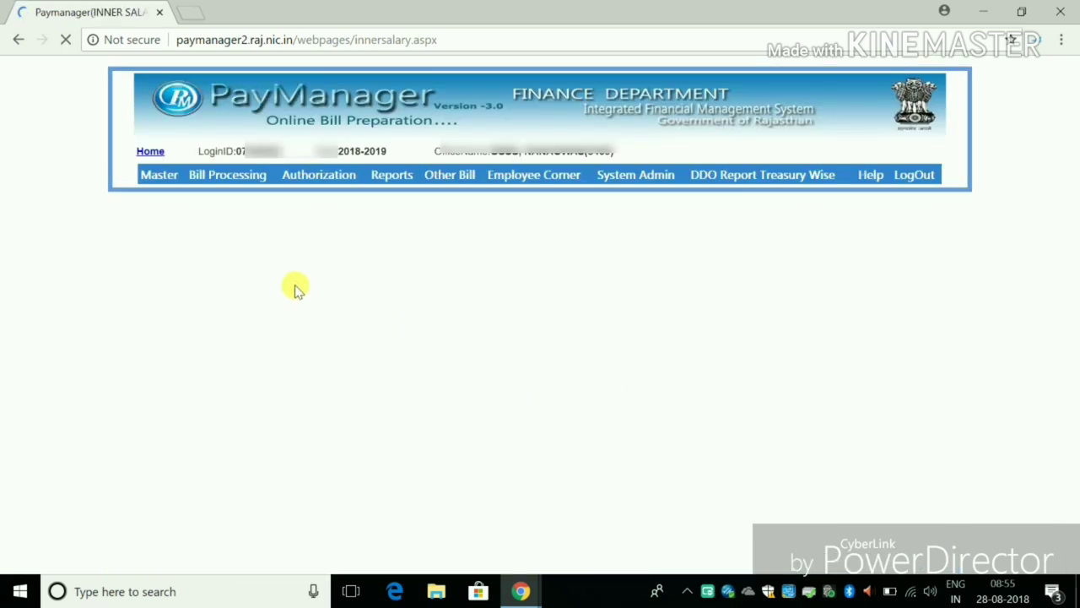
left_click(289, 266)
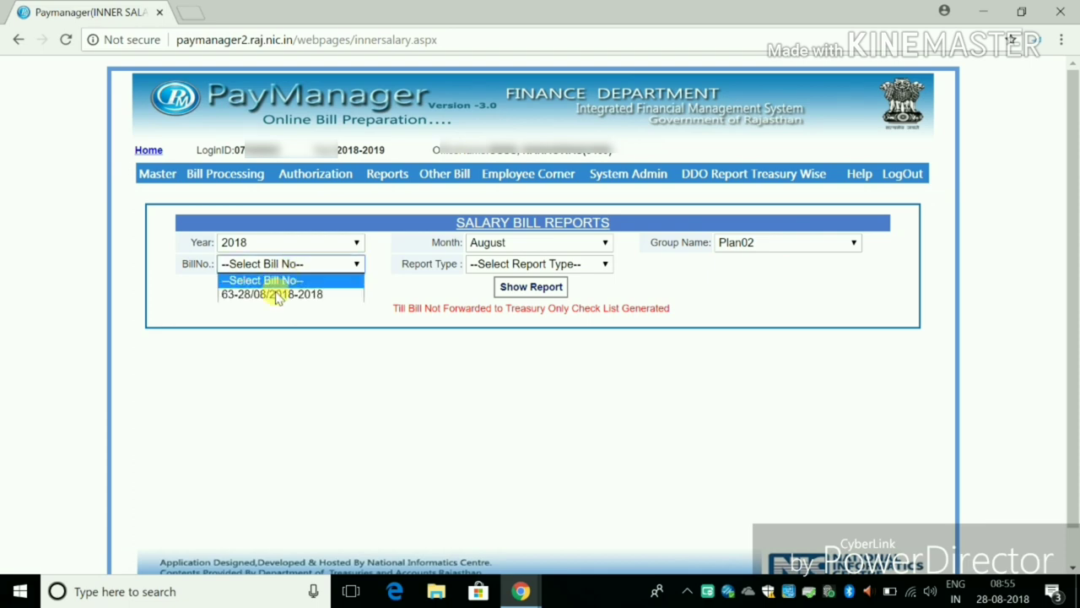
left_click(277, 295)
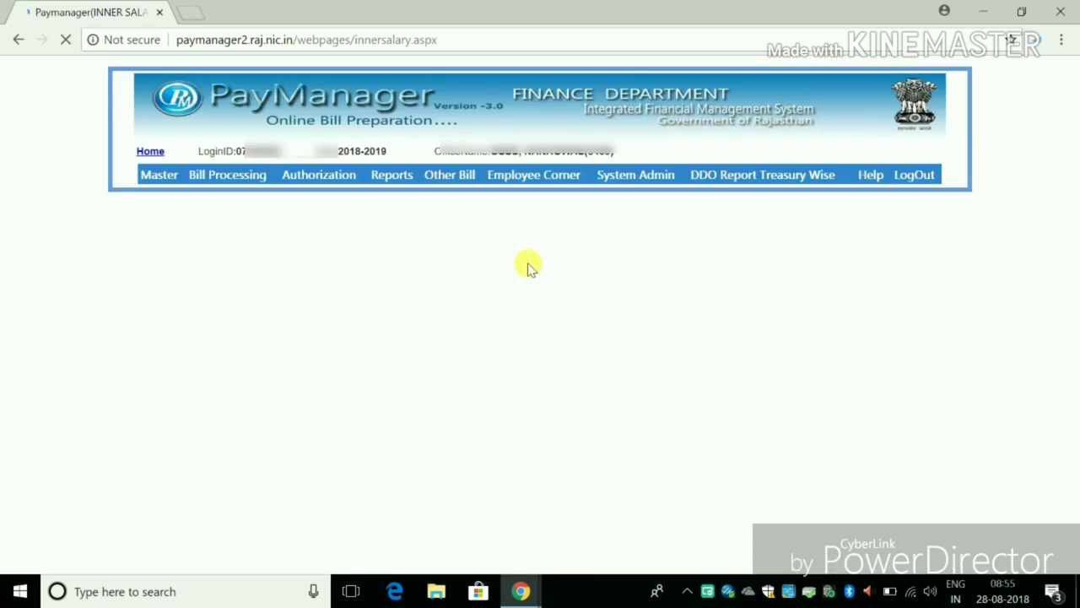
- Generate the Outer report for the forwarded bill and open the downloaded SalaryReports (6).pdf
left_click(531, 265)
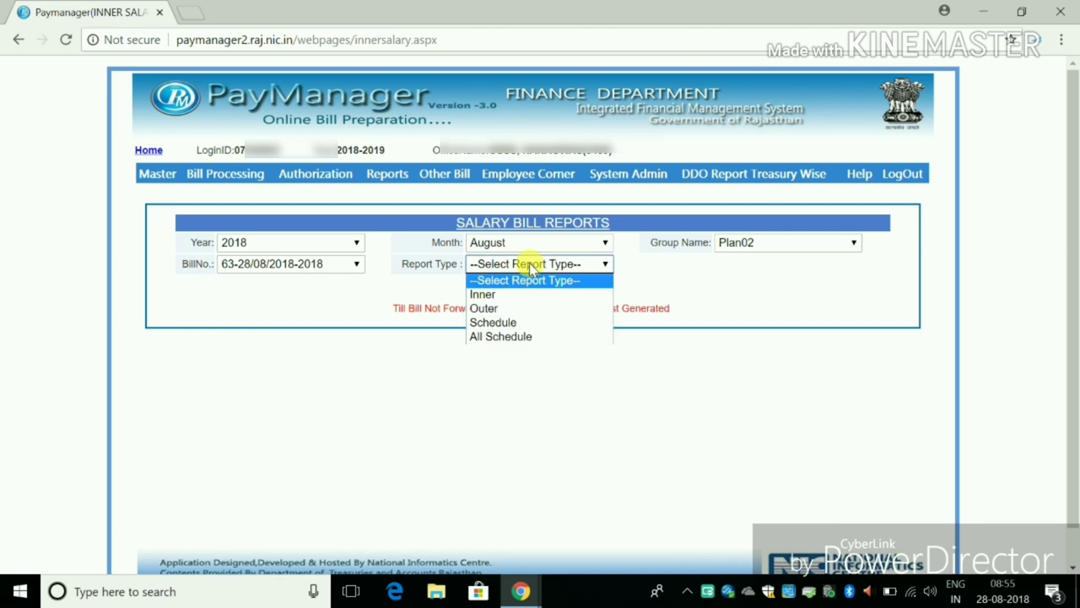
left_click(506, 309)
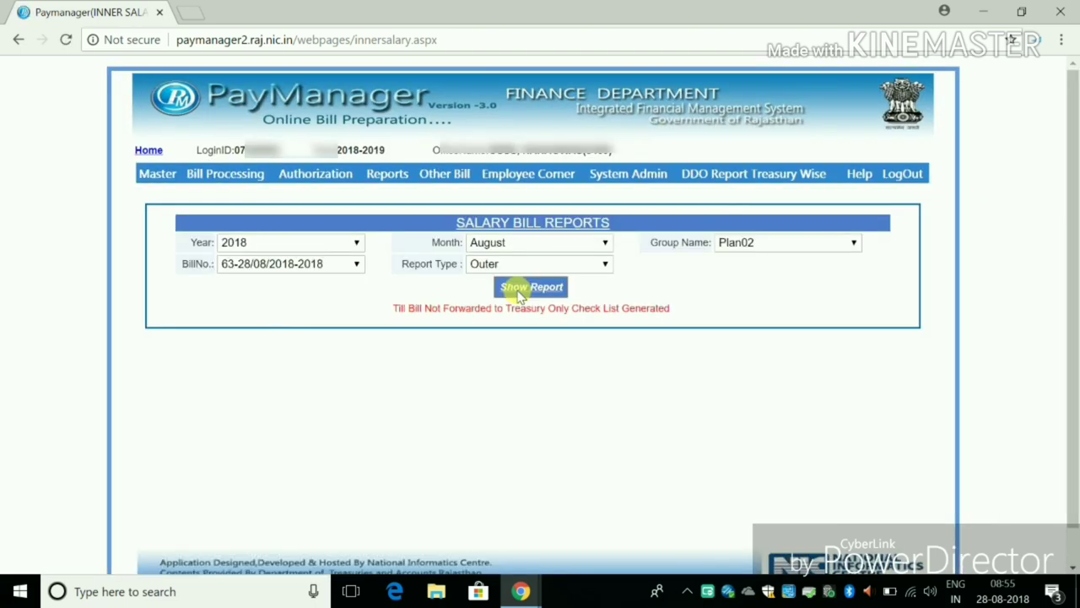
left_click(518, 292)
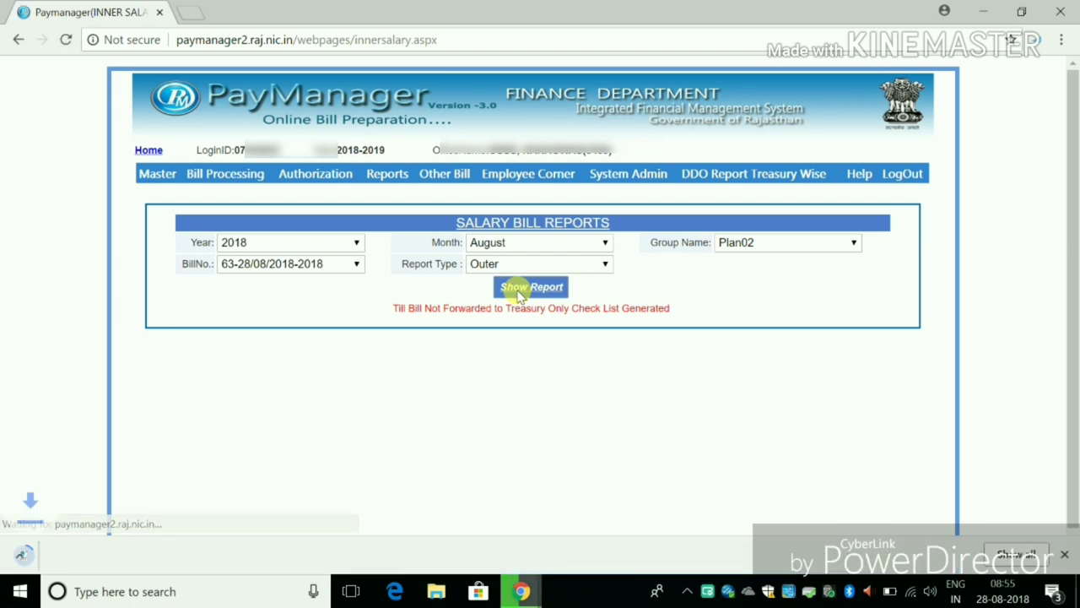
left_click(80, 557)
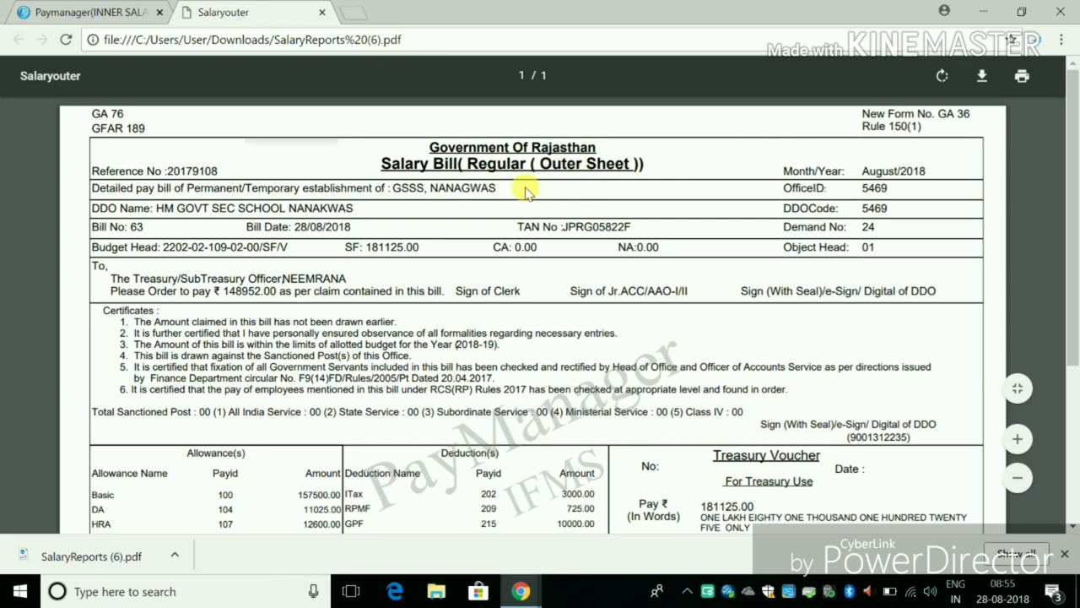
- Check the forwarded bill's Outer sheet and print 2 copies of it on the HP LaserJet M1005
scroll(582, 303, "down", 1)
scroll(583, 302, "down", 3)
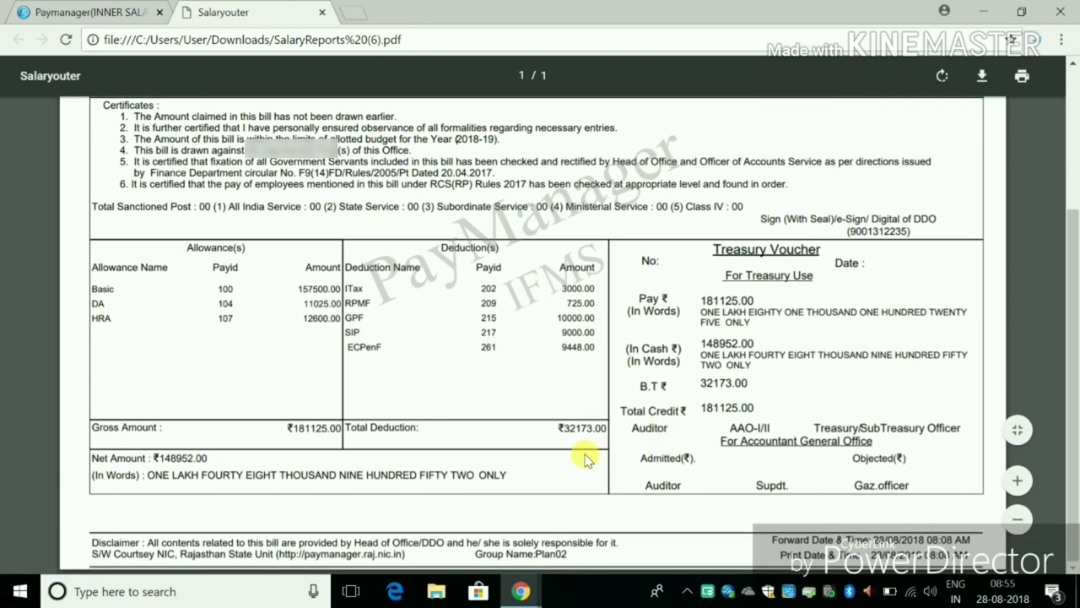
scroll(591, 430, "up", 3)
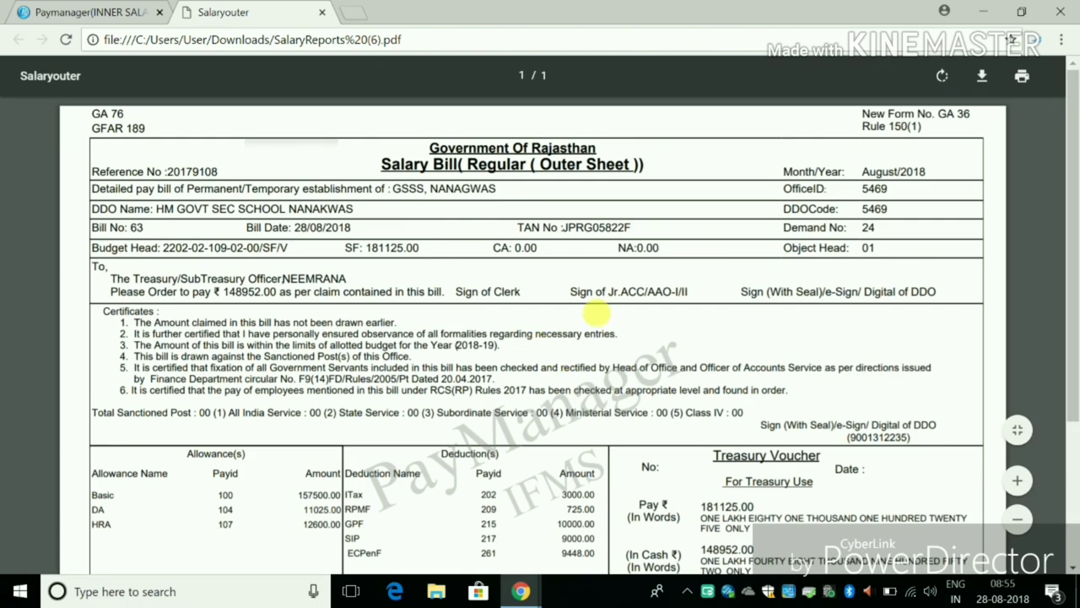
left_click(1023, 78)
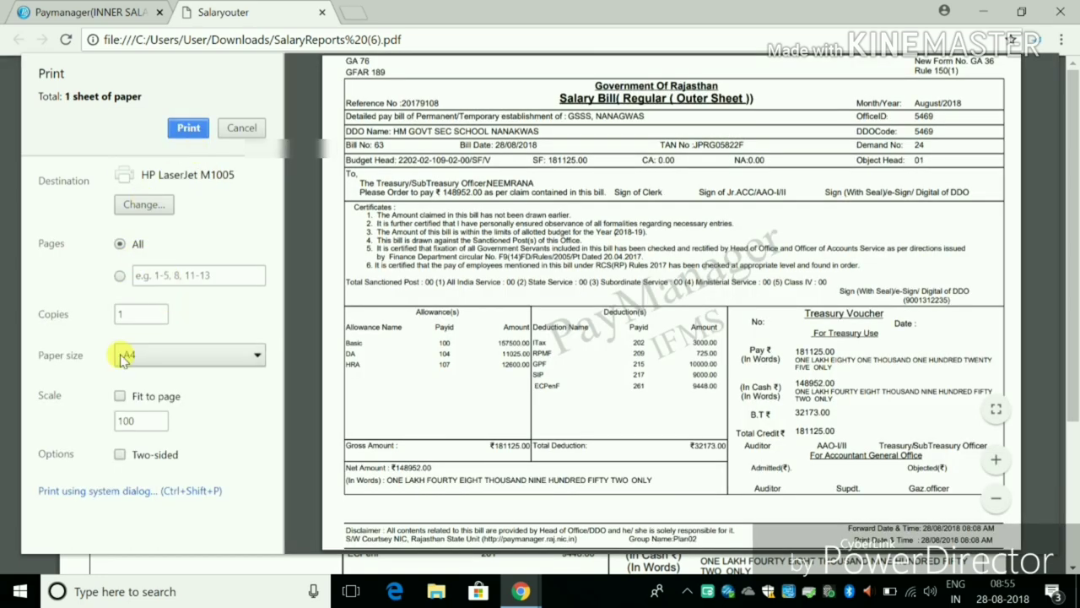
left_click(158, 310)
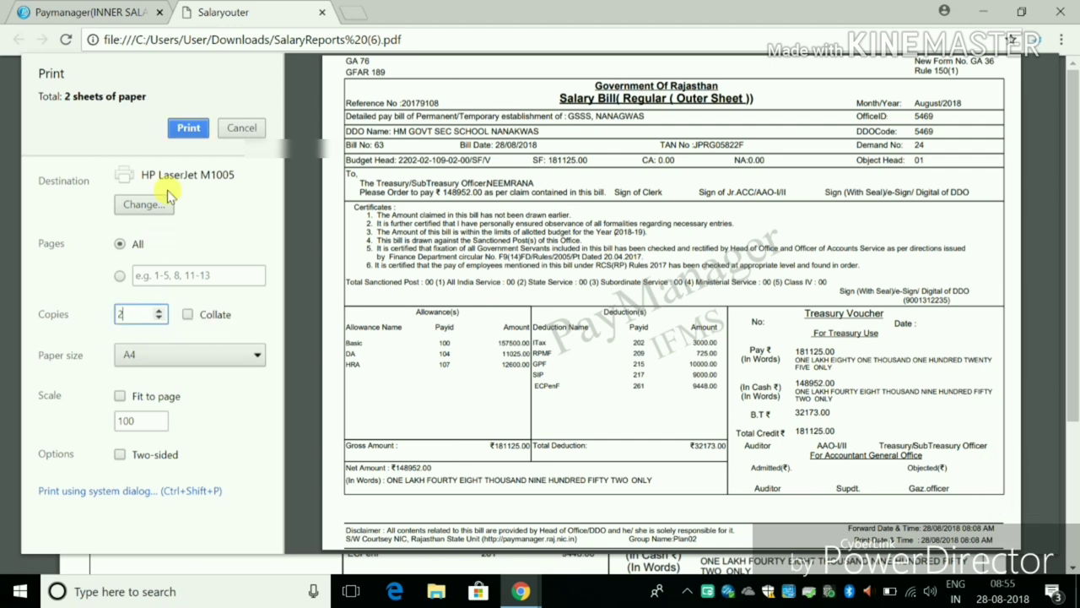
left_click(188, 128)
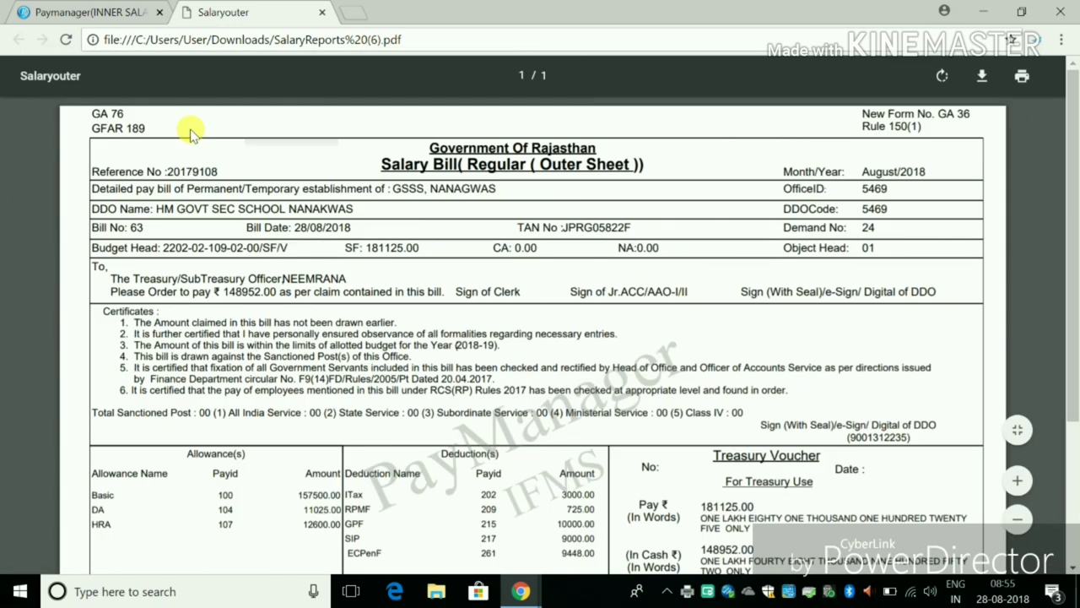